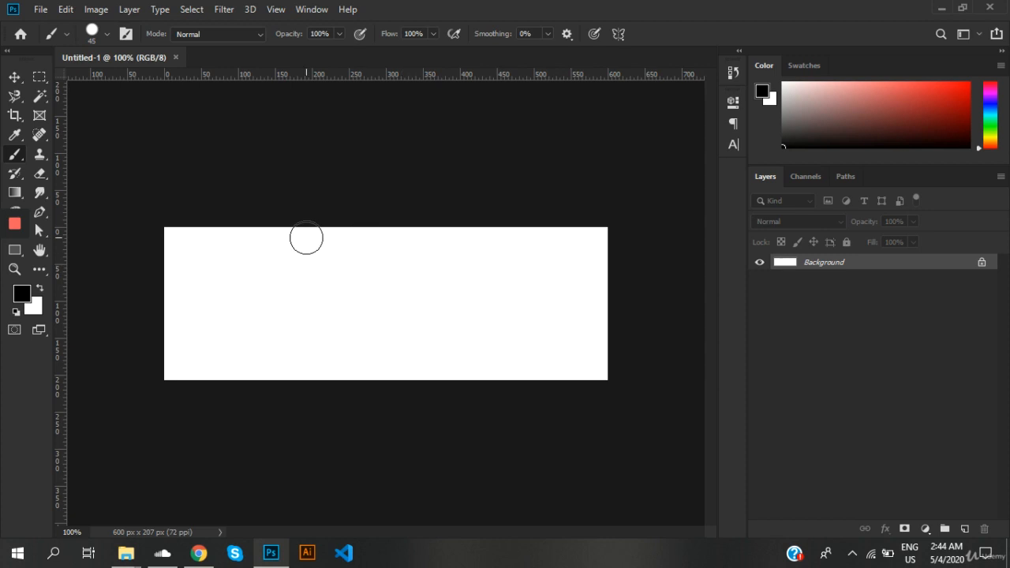
Activate the Brush tool and undock the toolbar so it floats beside the canvas
key(v)
key(b)
drag(31, 62, 87, 157)
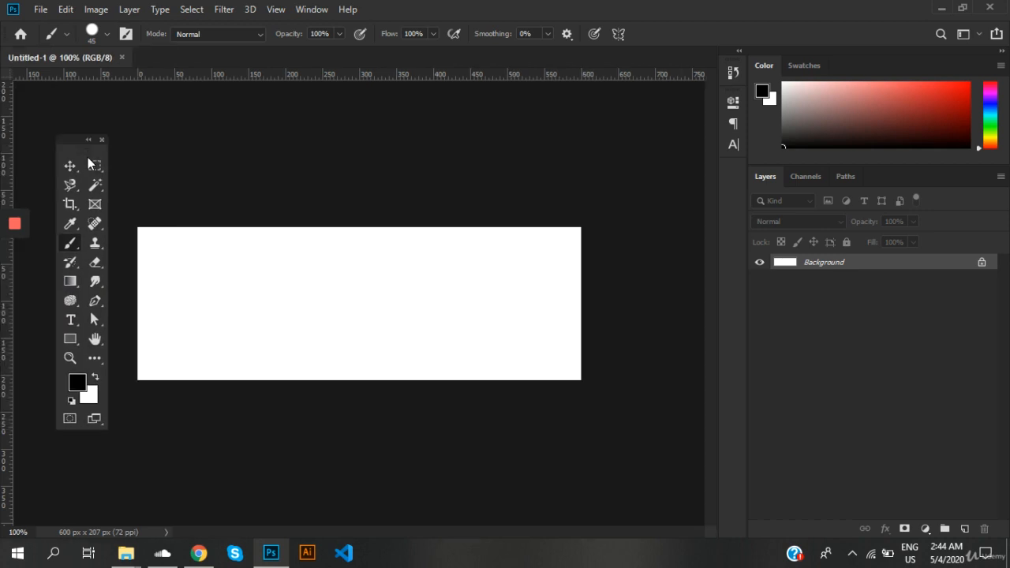
Set the foreground colour to red #b02a2a and paint a short brush stroke across the canvas's upper-left area
click(77, 382)
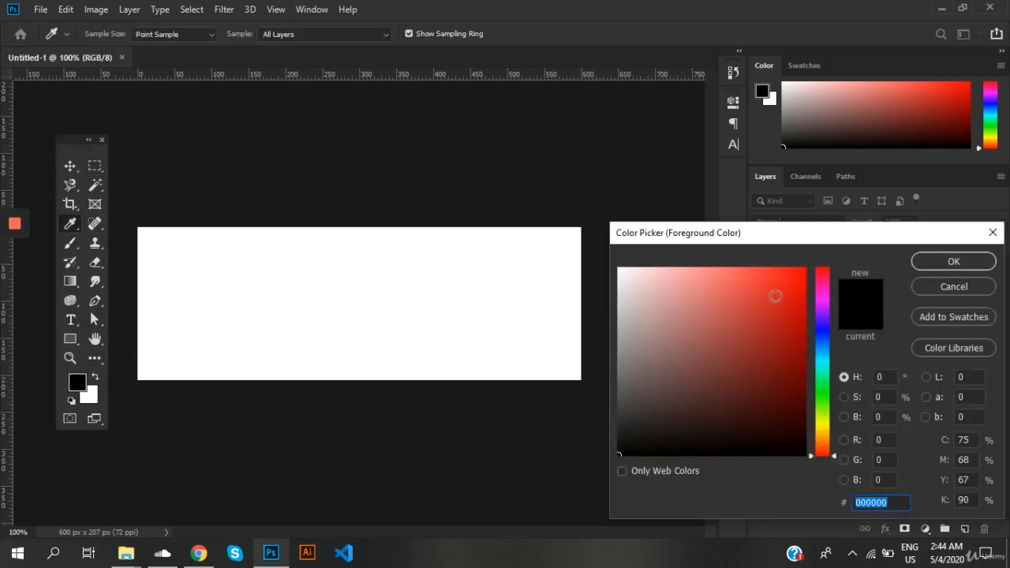
click(773, 296)
click(952, 261)
key(b)
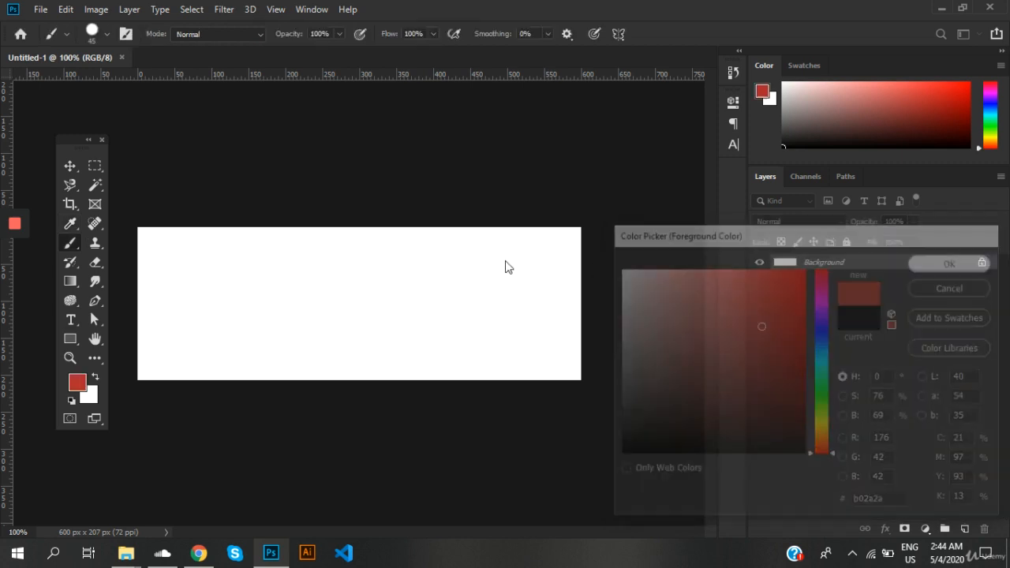
drag(185, 258, 292, 274)
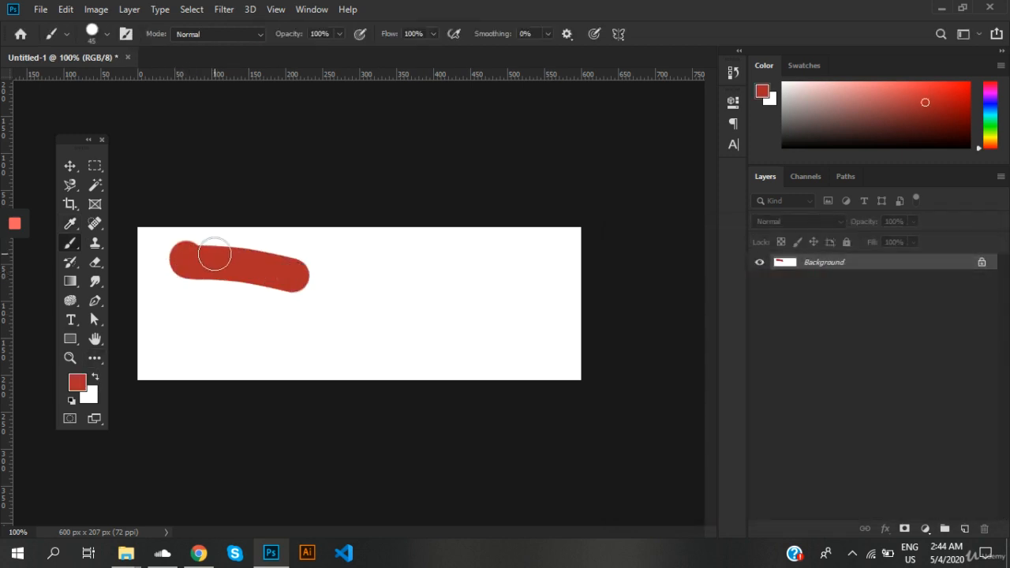
Keep the Brush tool and increase the Hard Round brush size to 84 px
right_click(69, 246)
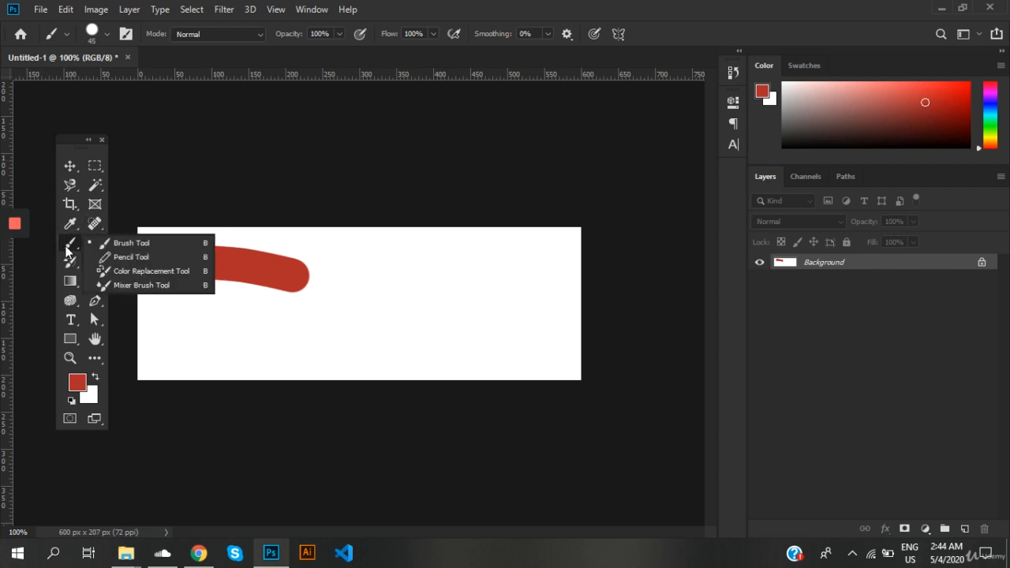
click(93, 243)
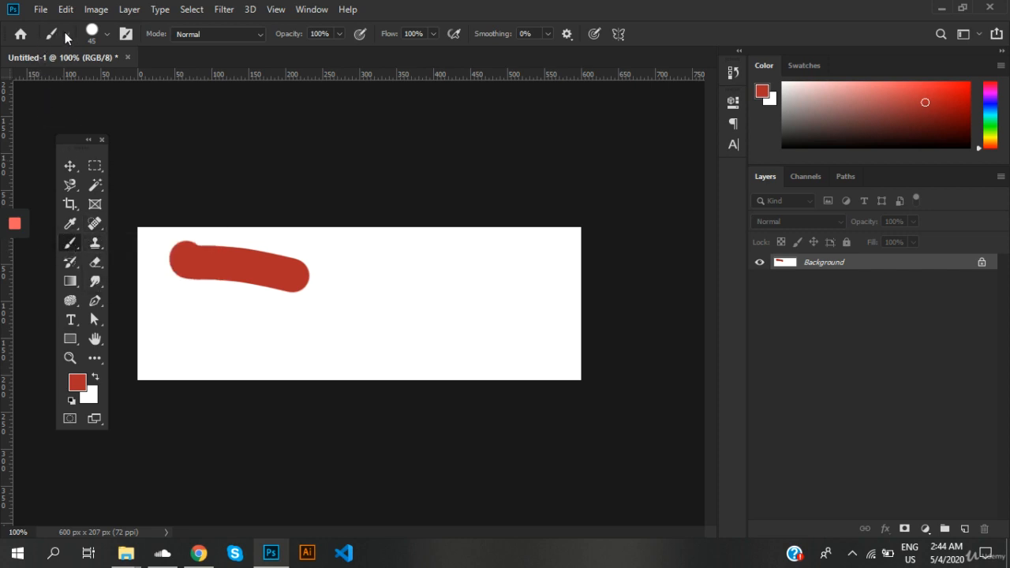
click(107, 36)
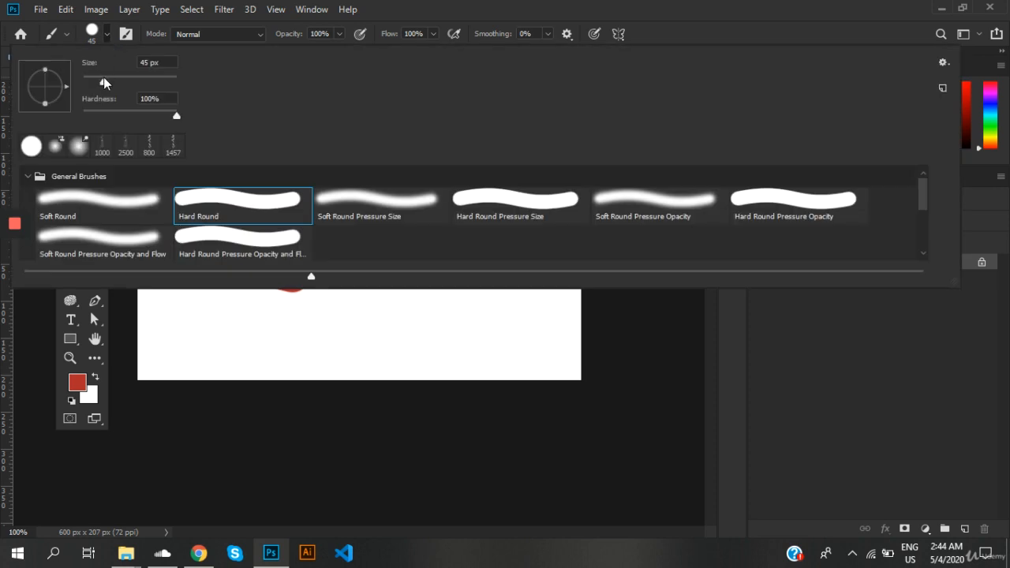
drag(104, 79, 111, 84)
key(Tab)
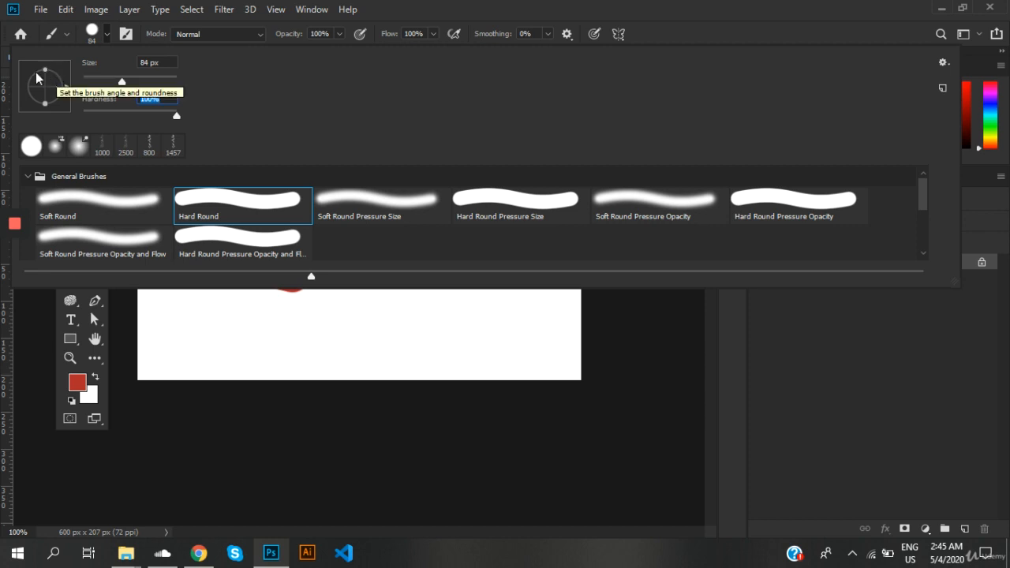
Flatten and tilt the brush tip into a slanted ellipse, then paint a long wavy stroke and a single dab
mouse_move(44, 75)
mouse_down()
mouse_move(47, 85)
mouse_move(68, 73)
mouse_up()
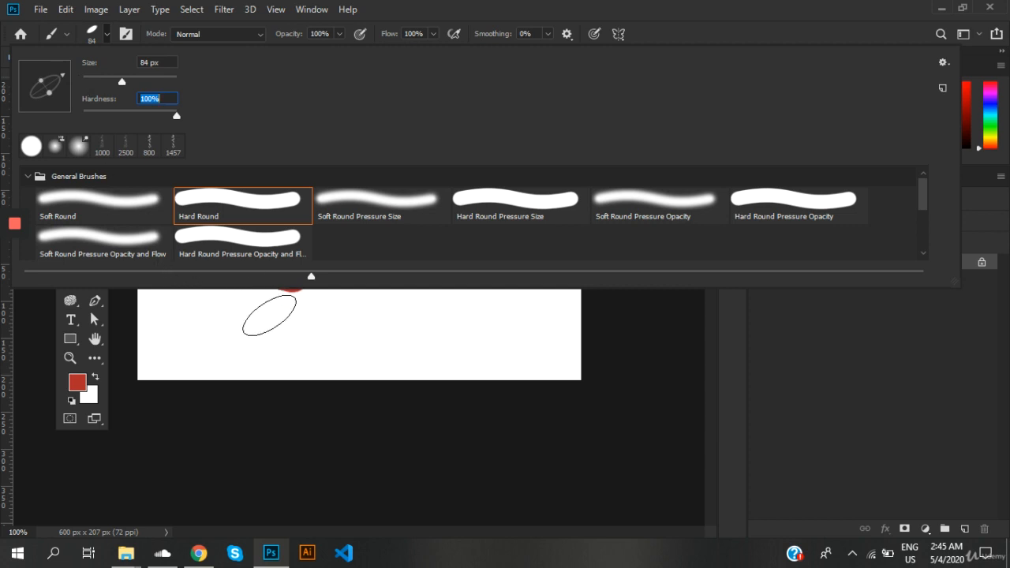
key(Return)
mouse_move(288, 300)
mouse_down()
mouse_move(236, 327)
mouse_move(315, 356)
mouse_move(368, 349)
mouse_move(508, 293)
mouse_up()
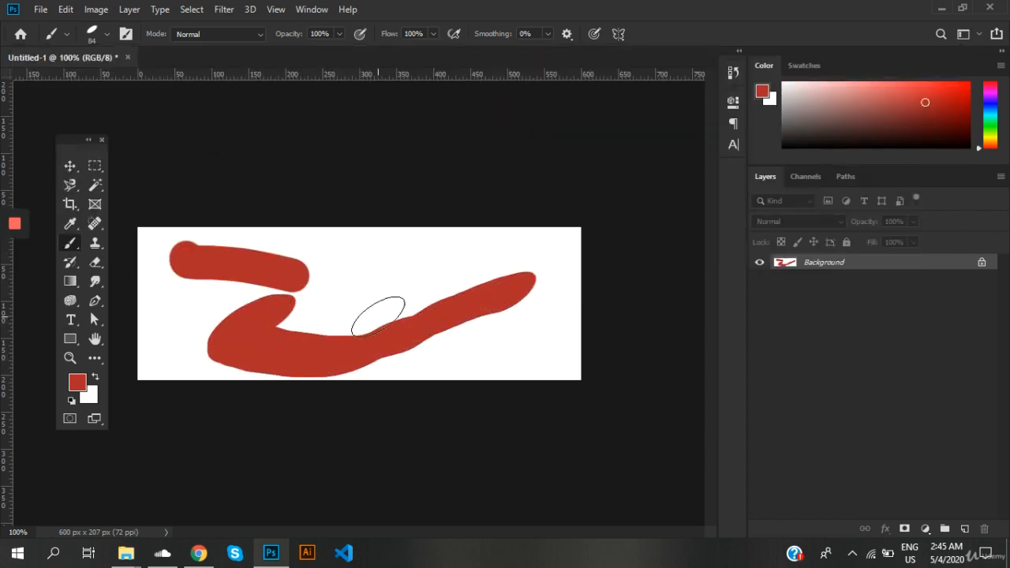
click(355, 299)
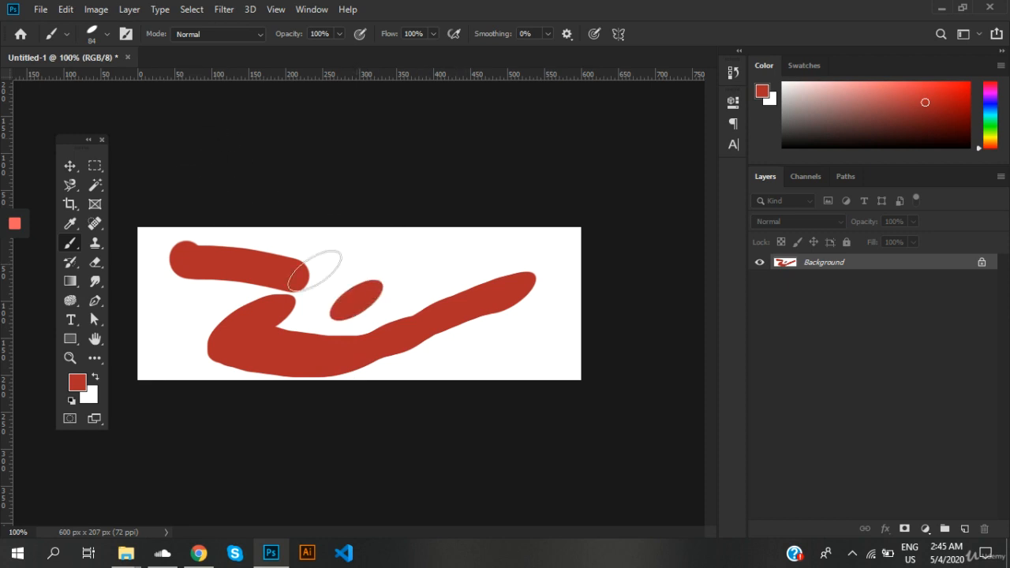
Restore the brush tip to a full circle and collapse the General Brushes group
click(102, 30)
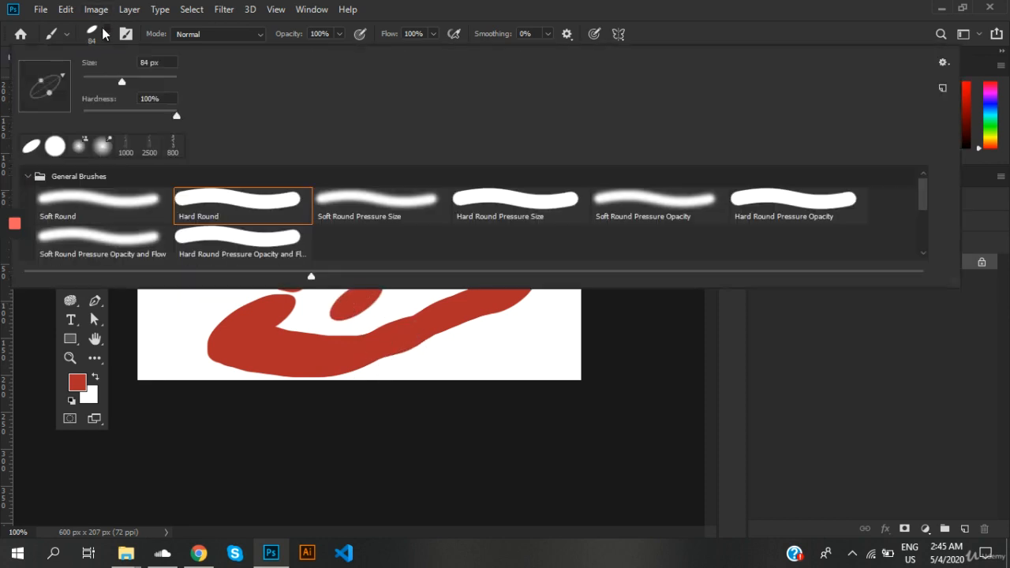
mouse_move(49, 88)
mouse_down()
mouse_move(61, 90)
mouse_move(45, 70)
mouse_up()
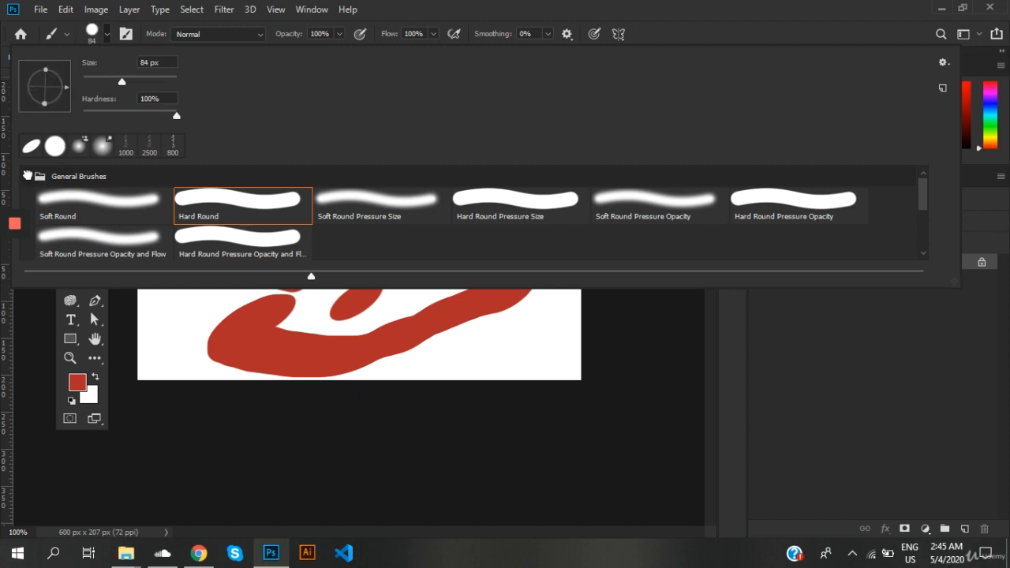
click(27, 175)
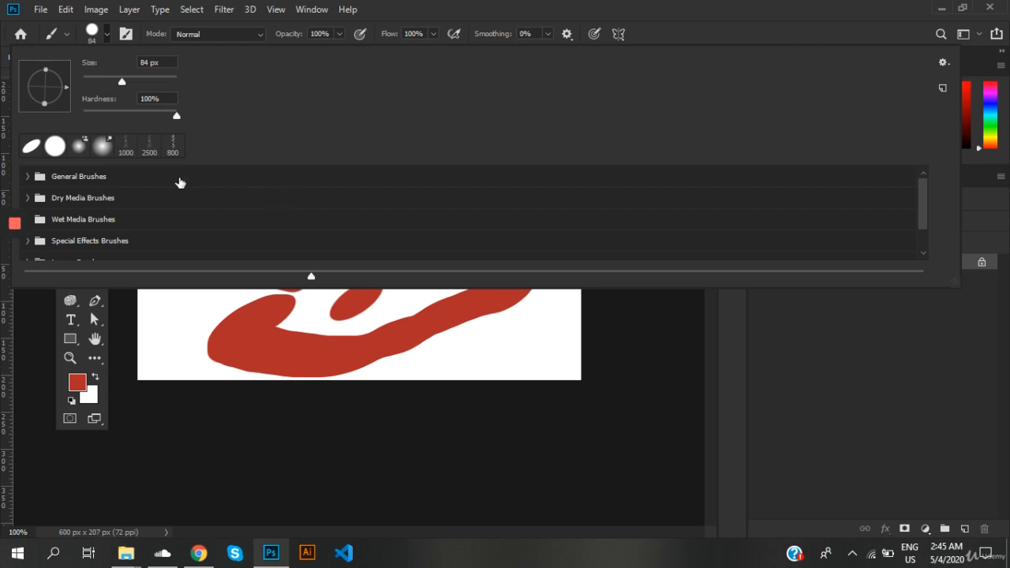
Look over the brush groups, choose Soft Round from General Brushes, and paint a short soft stroke at the canvas's left edge
click(178, 180)
click(136, 201)
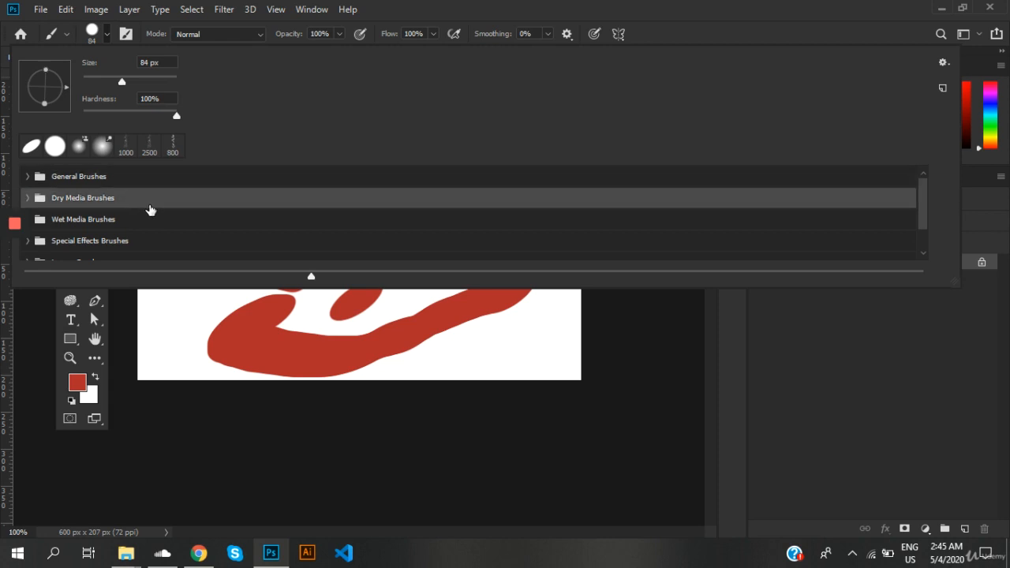
click(132, 221)
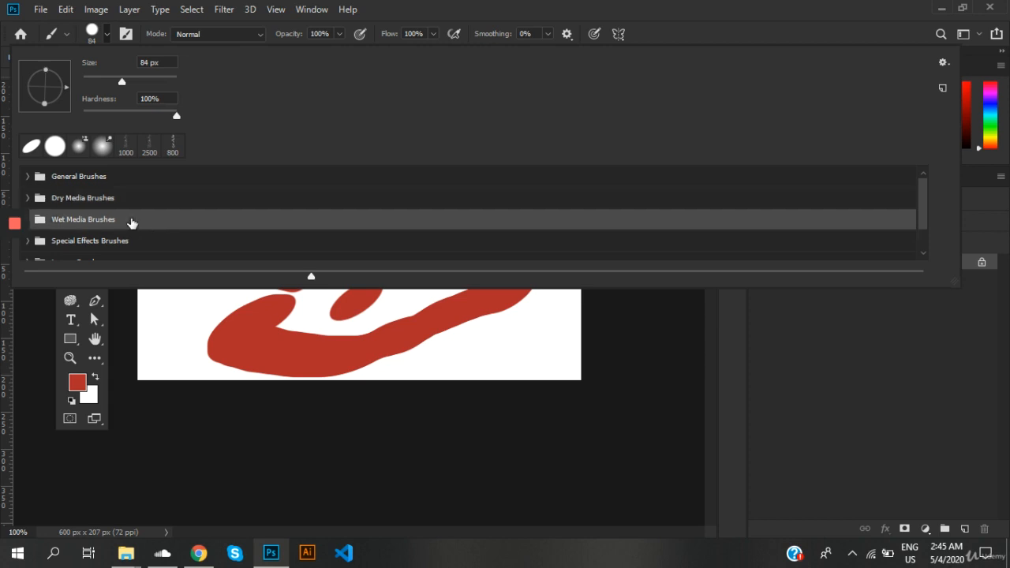
scroll(132, 224, down, 1)
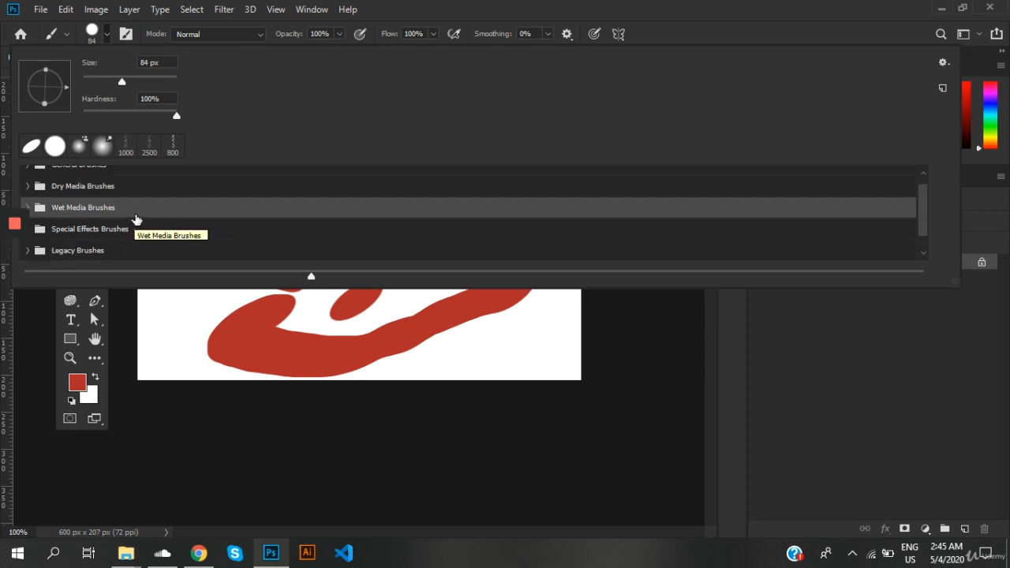
scroll(132, 209, up, 1)
click(28, 177)
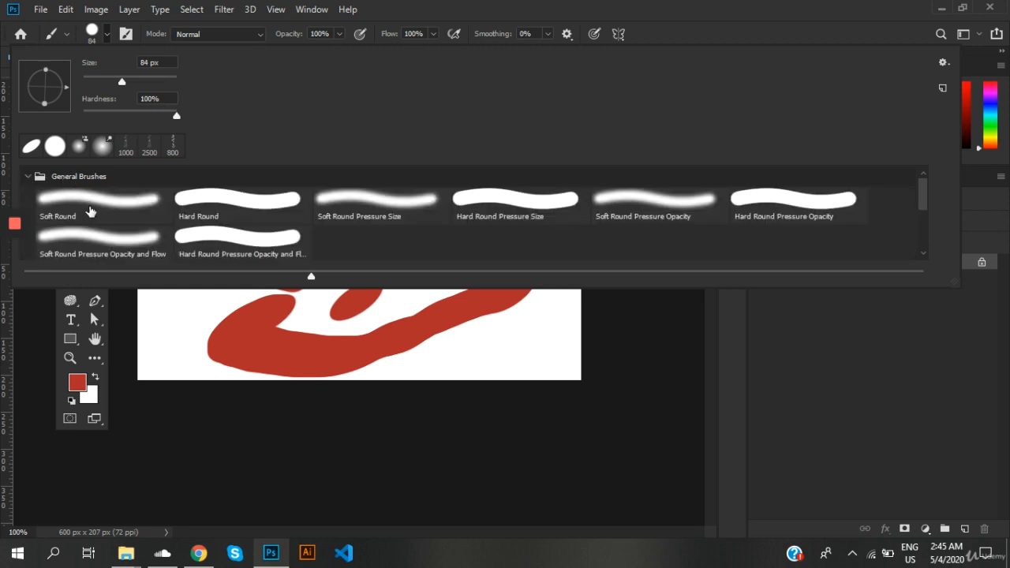
click(93, 209)
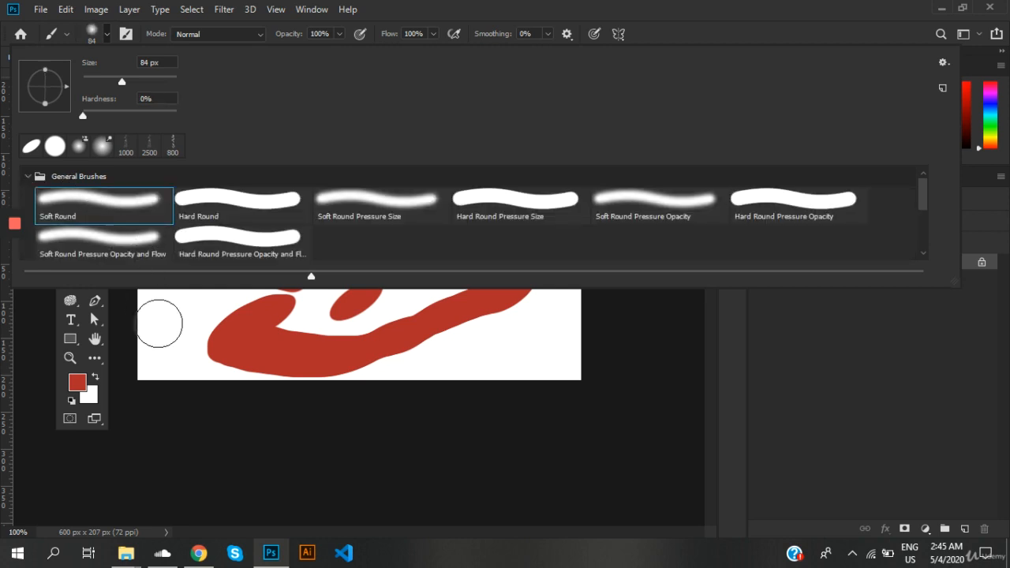
drag(160, 320, 207, 323)
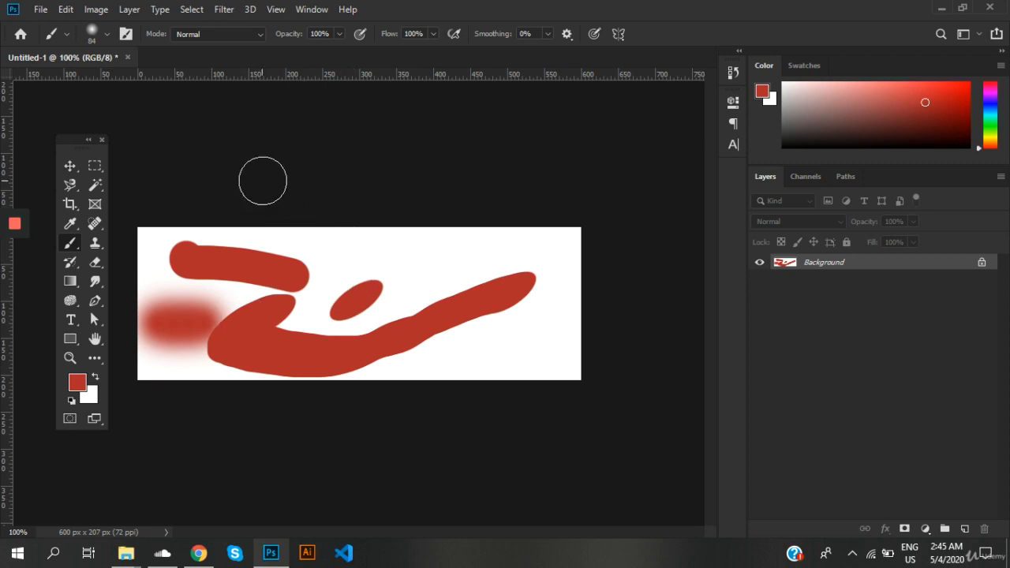
Switch to the Hard Round brush and paint a short thick stroke in the canvas's lower-right area
click(102, 28)
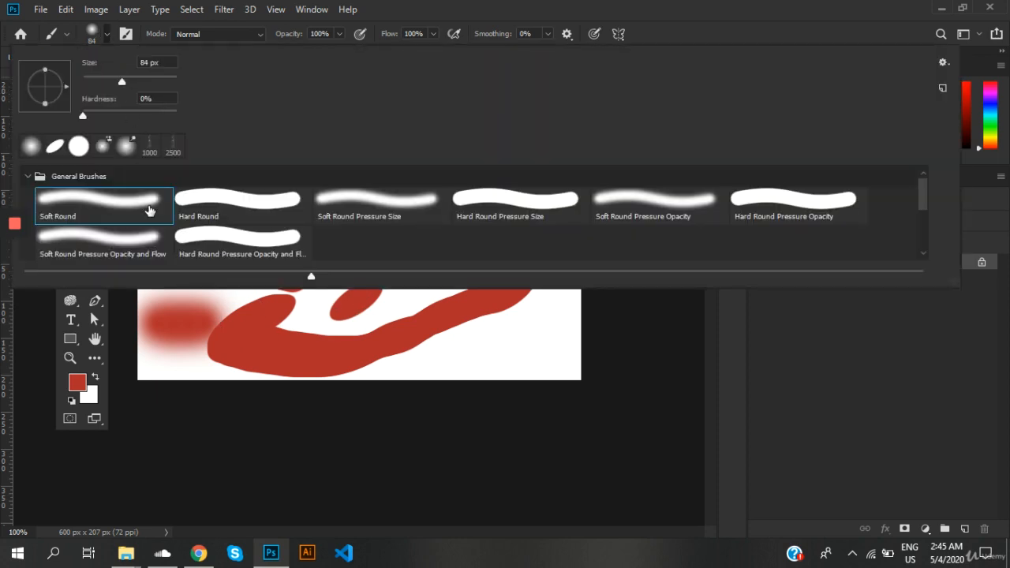
click(202, 204)
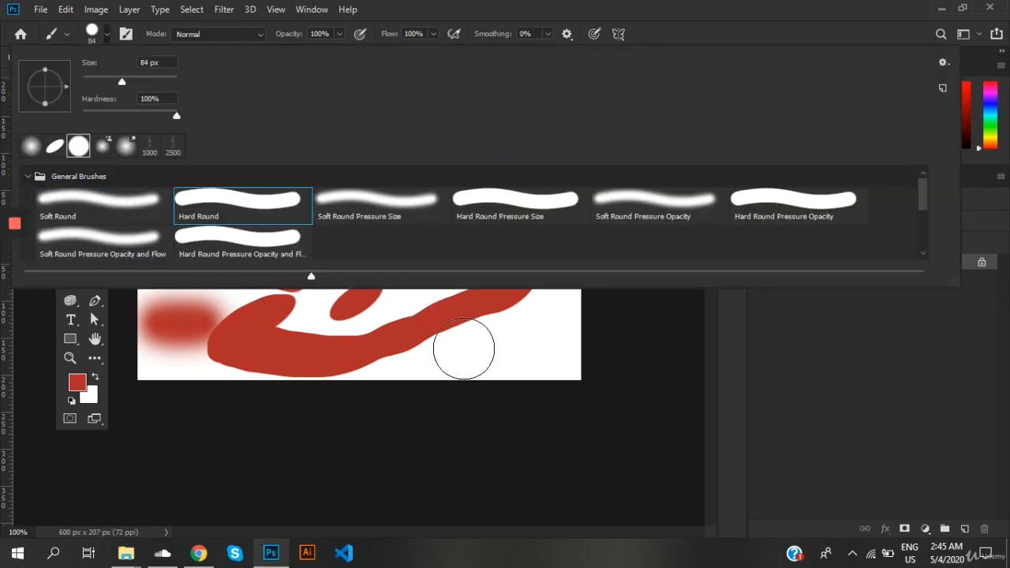
drag(470, 347, 503, 347)
Switch to the Soft Round Pressure Size brush and paint a short stroke in the canvas's lower-left corner
click(107, 34)
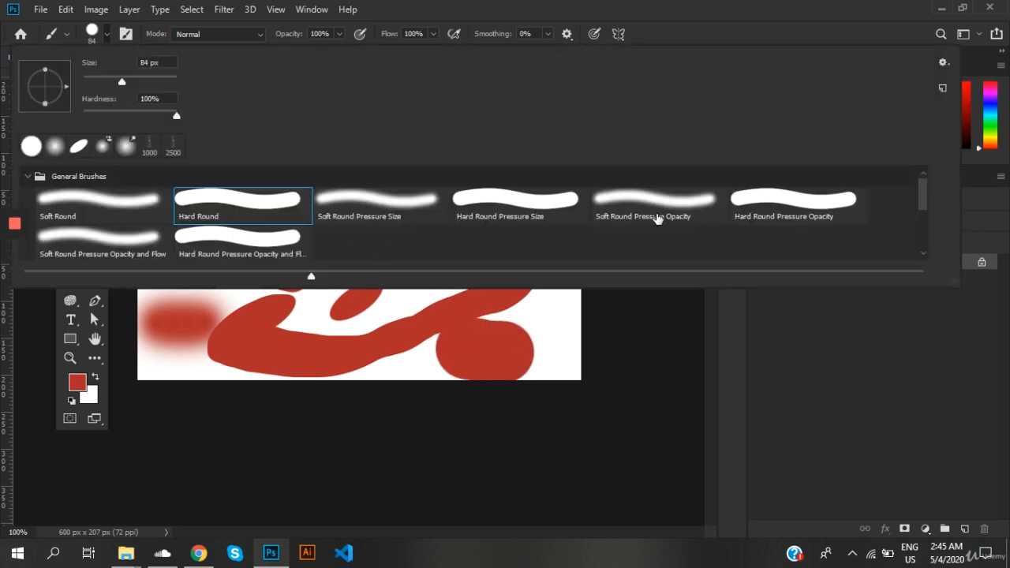
click(377, 212)
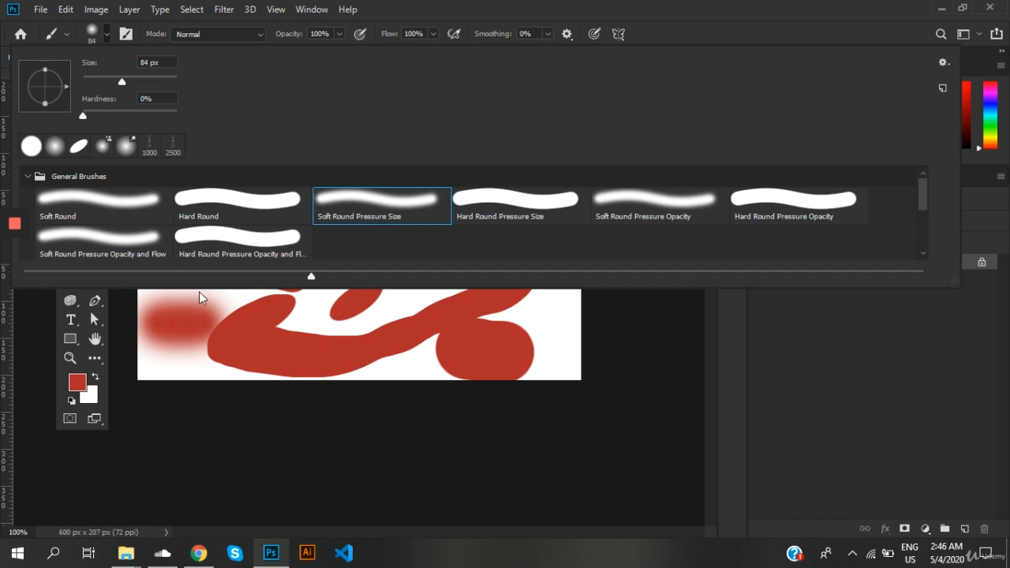
drag(176, 358, 215, 366)
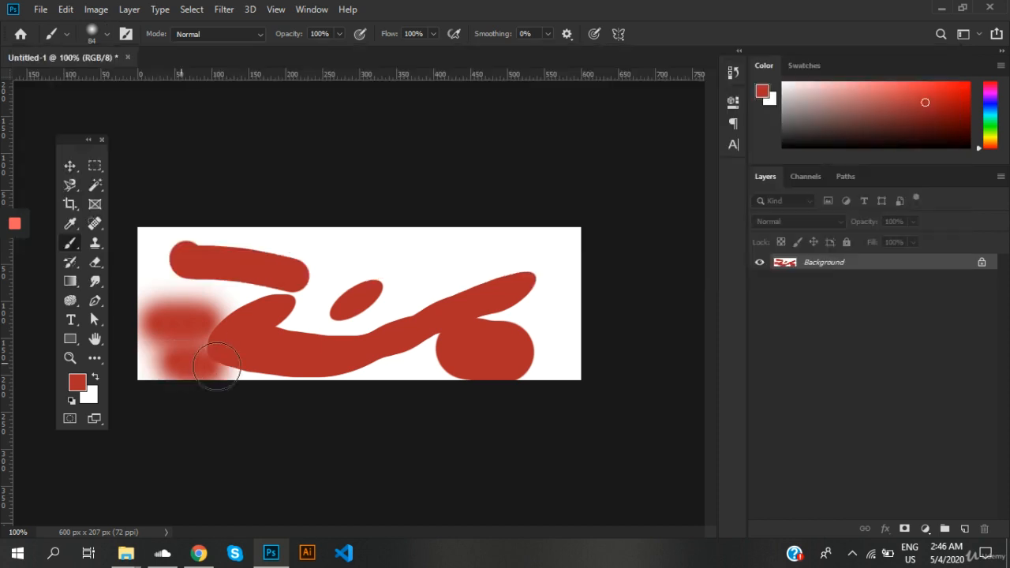
Choose KYLE Bonus Chunky Charcoal from Dry Media Brushes and paint two textured strokes across the middle of the canvas
click(106, 35)
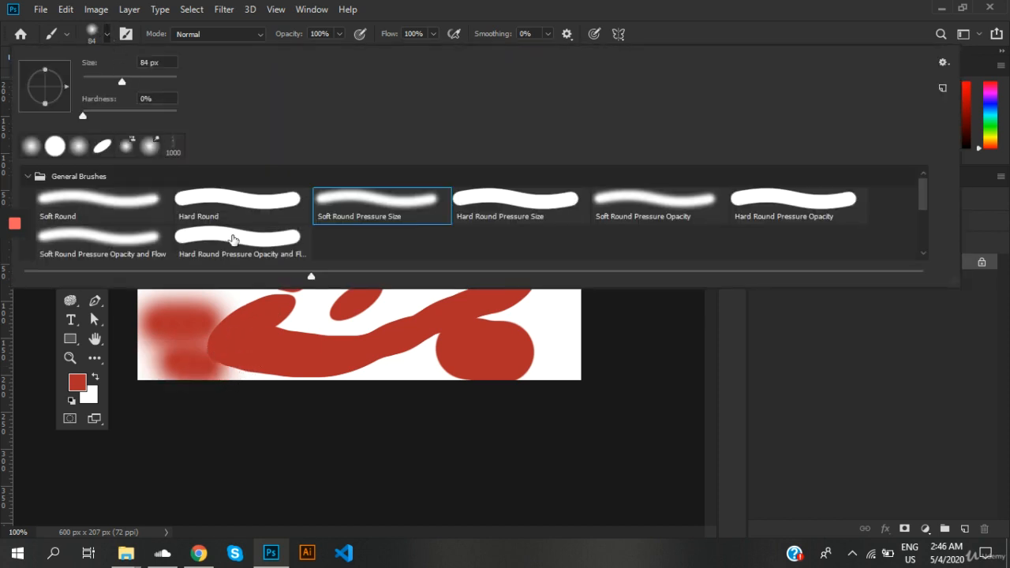
scroll(244, 234, down, 1)
scroll(244, 237, down, 1)
scroll(194, 232, up, 1)
click(28, 177)
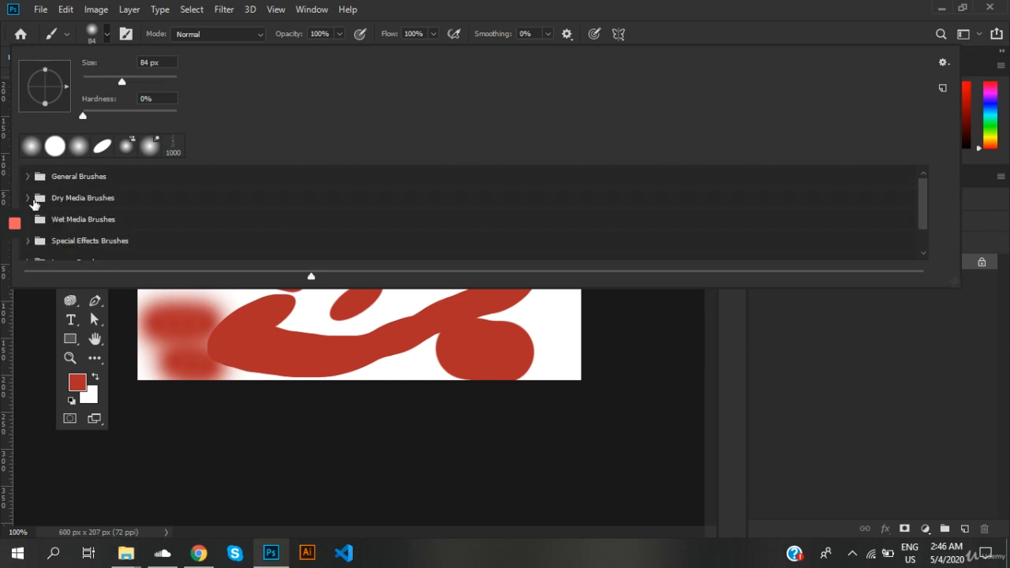
click(28, 197)
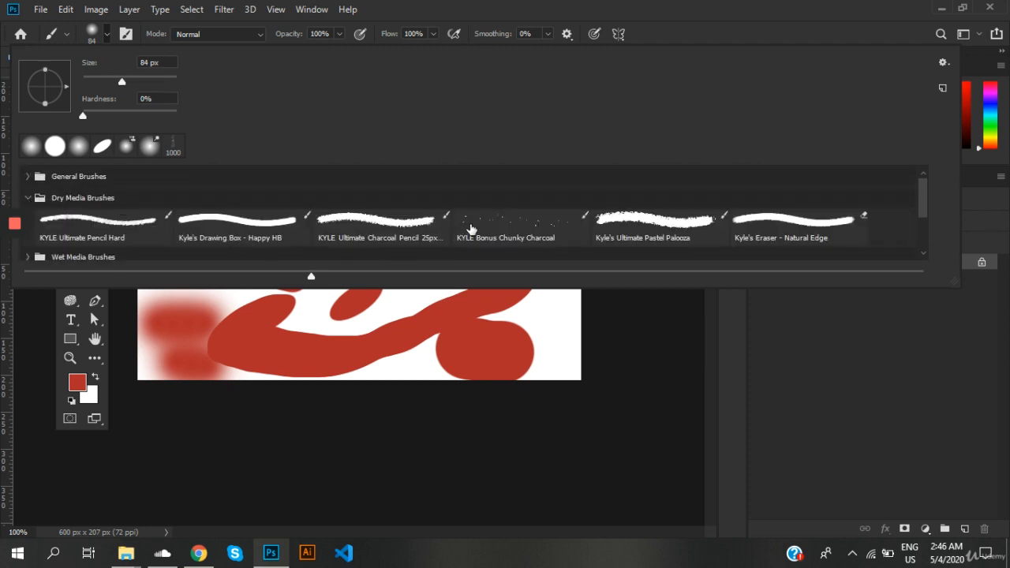
click(483, 226)
drag(356, 322, 497, 326)
drag(351, 273, 430, 270)
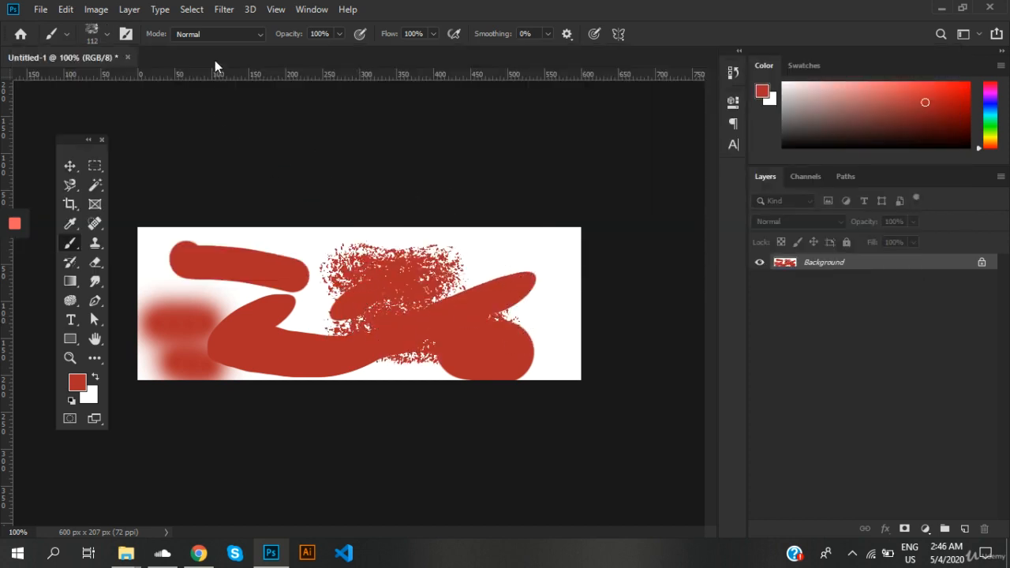
Collapse the Dry Media Brushes group and paint another charcoal stroke over the red stroke in the upper-left area
click(106, 34)
scroll(209, 219, down, 3)
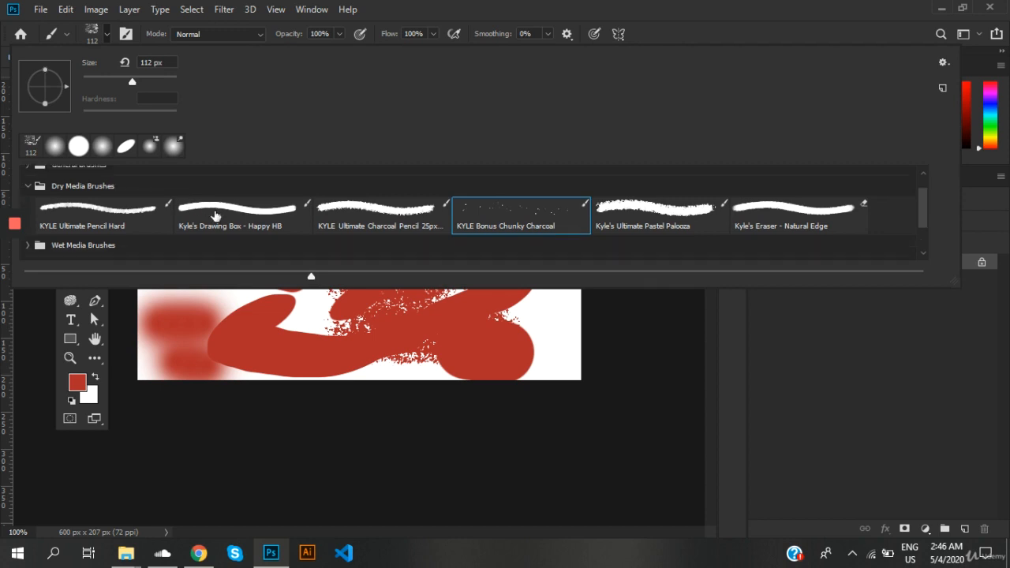
scroll(173, 207, up, 3)
click(27, 187)
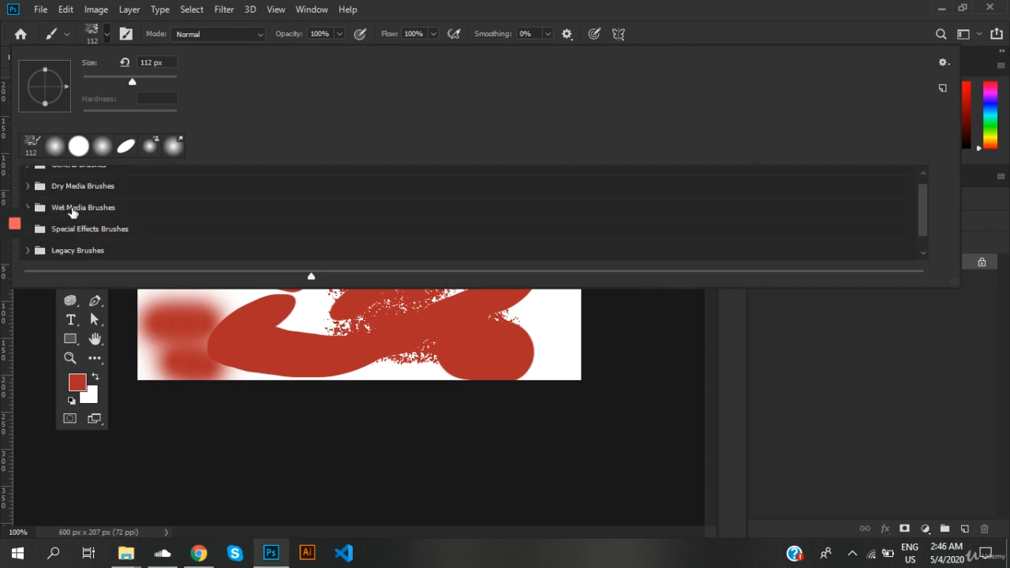
double_click(140, 230)
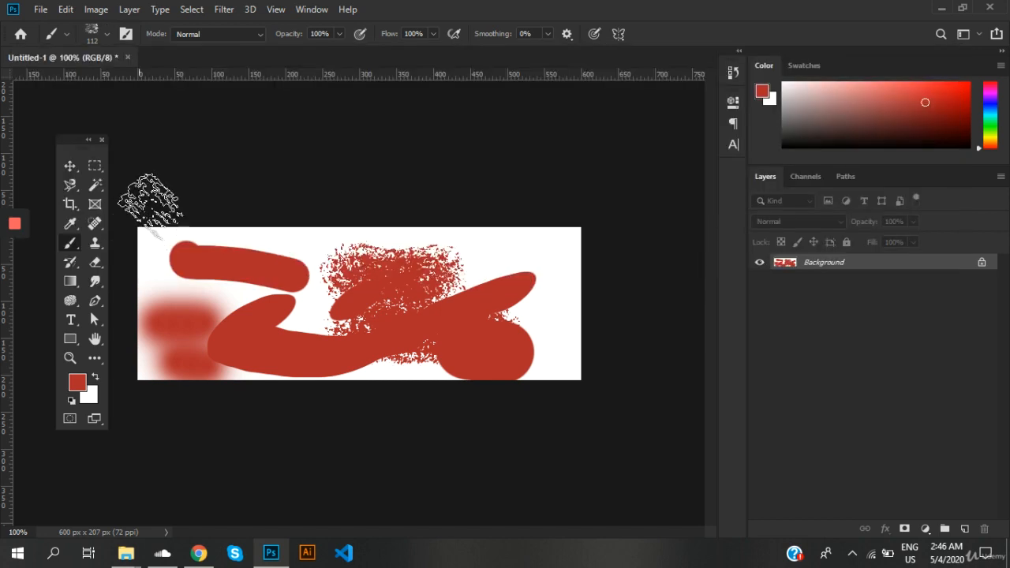
drag(217, 254, 362, 272)
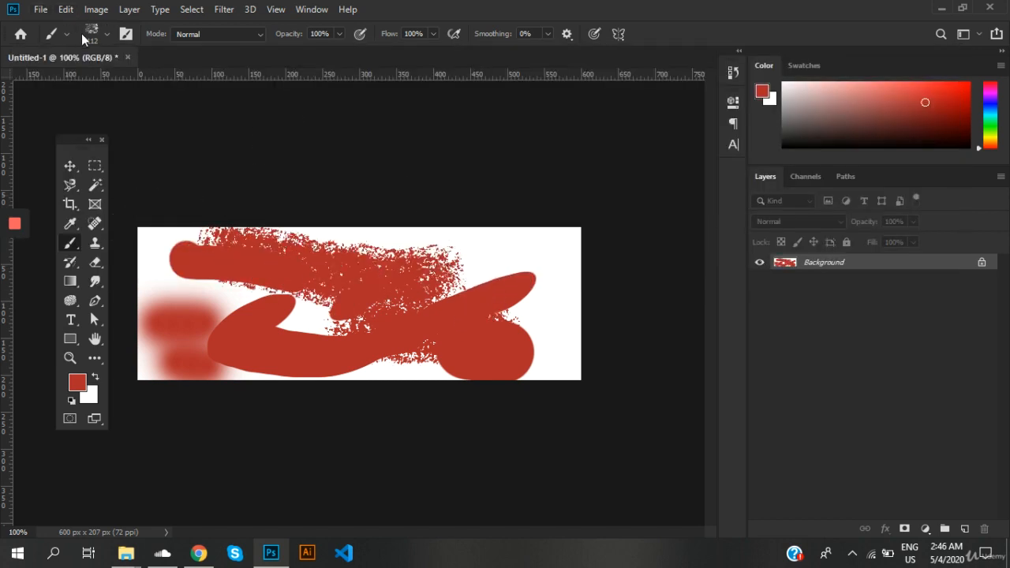
Reopen the brush presets and select the 20 Smoke Brushes group
click(109, 33)
scroll(139, 192, down, 1)
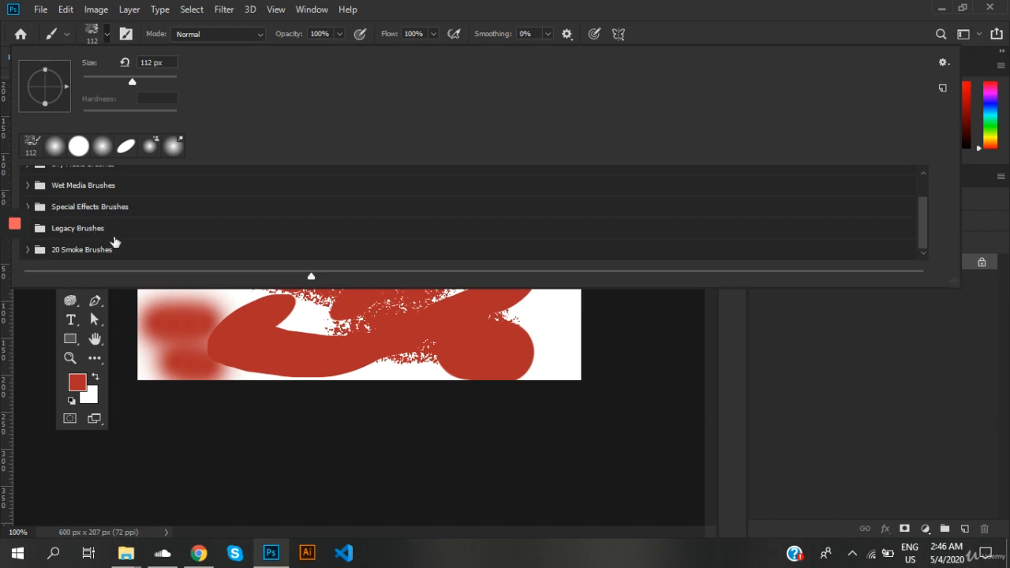
click(95, 251)
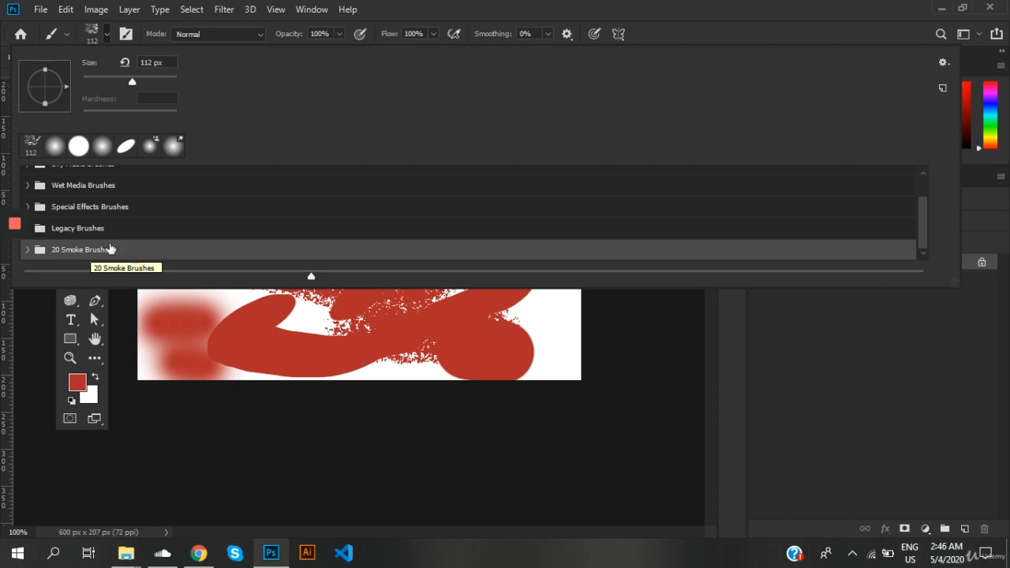
Switch to the recently used hard round brush at 112 px with 100% hardness, and clear the canvas to white
scroll(111, 249, up, 2)
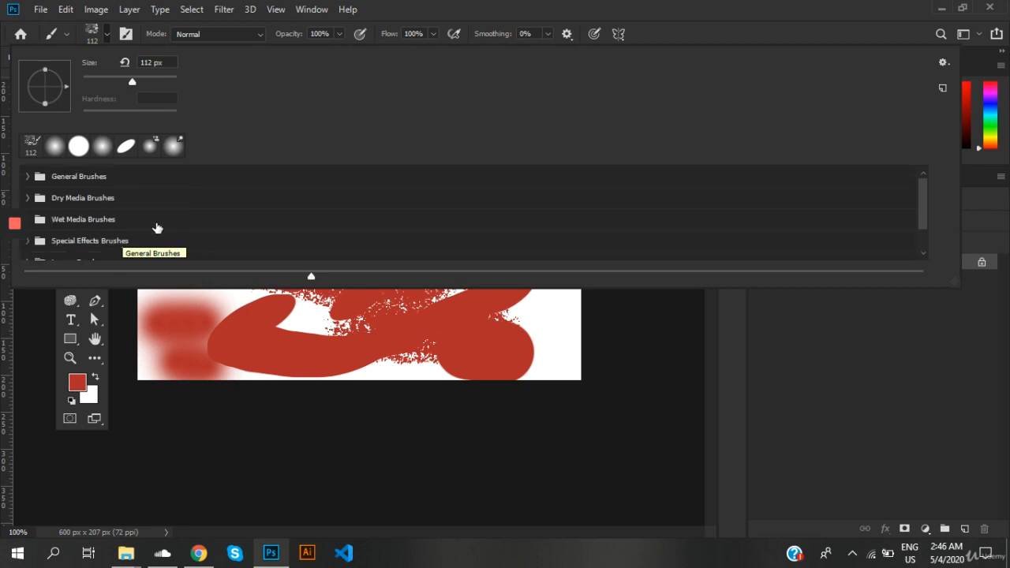
click(107, 33)
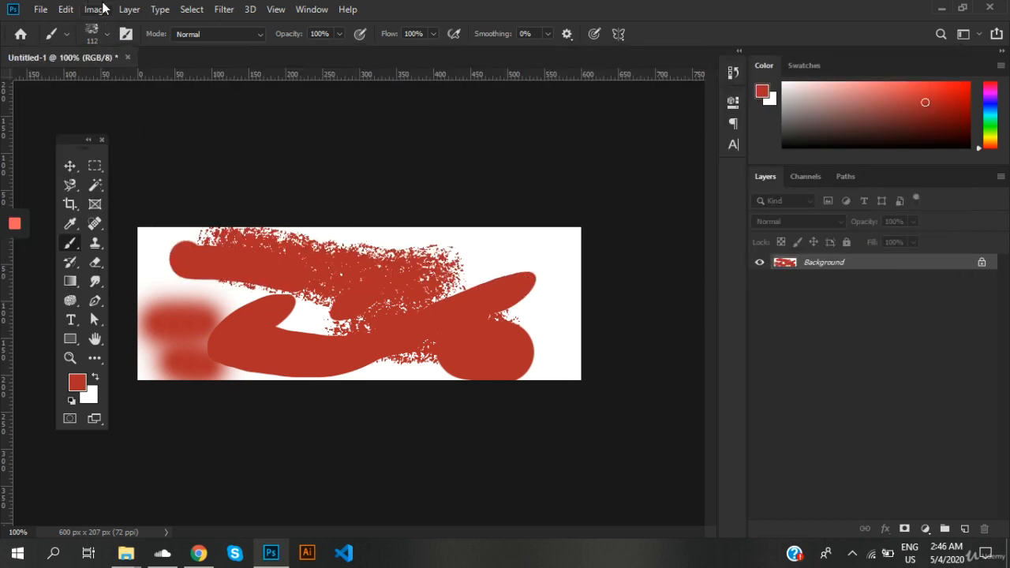
click(108, 35)
click(88, 146)
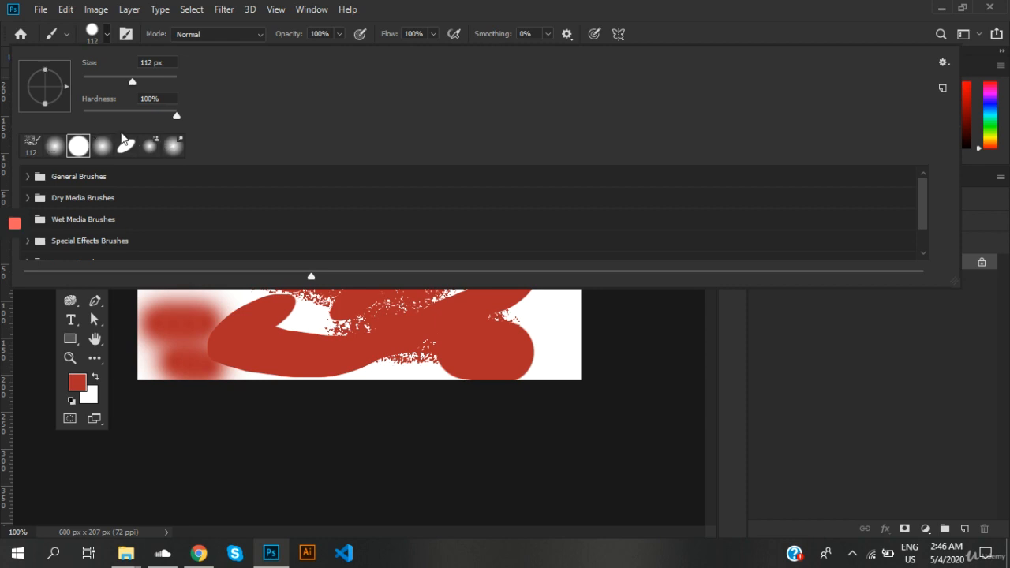
click(107, 35)
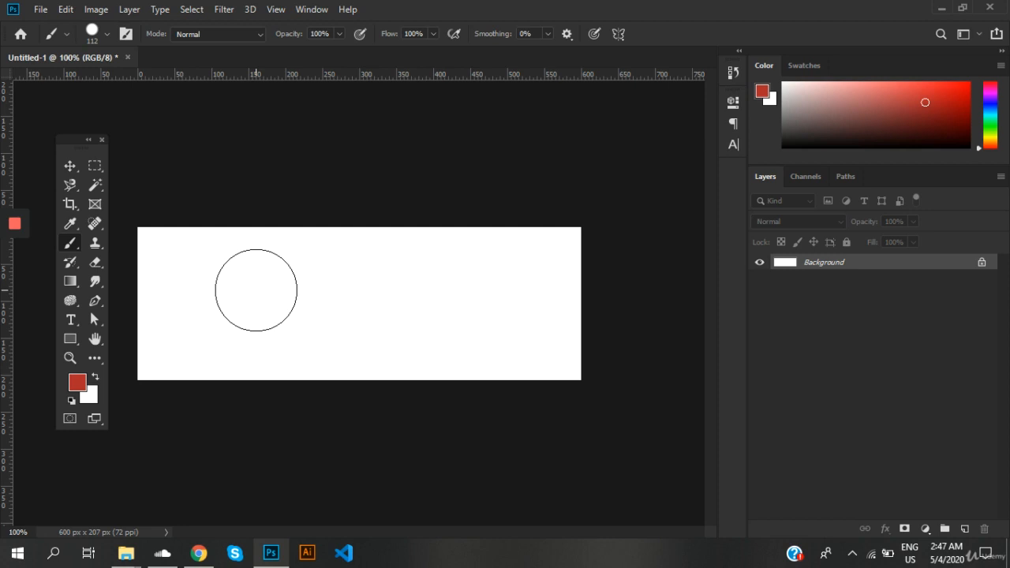
Enlarge the brush tip to 200 px
key(bracketright)
key(bracketright)
key(bracketright)
key(bracketright)
key(bracketright)
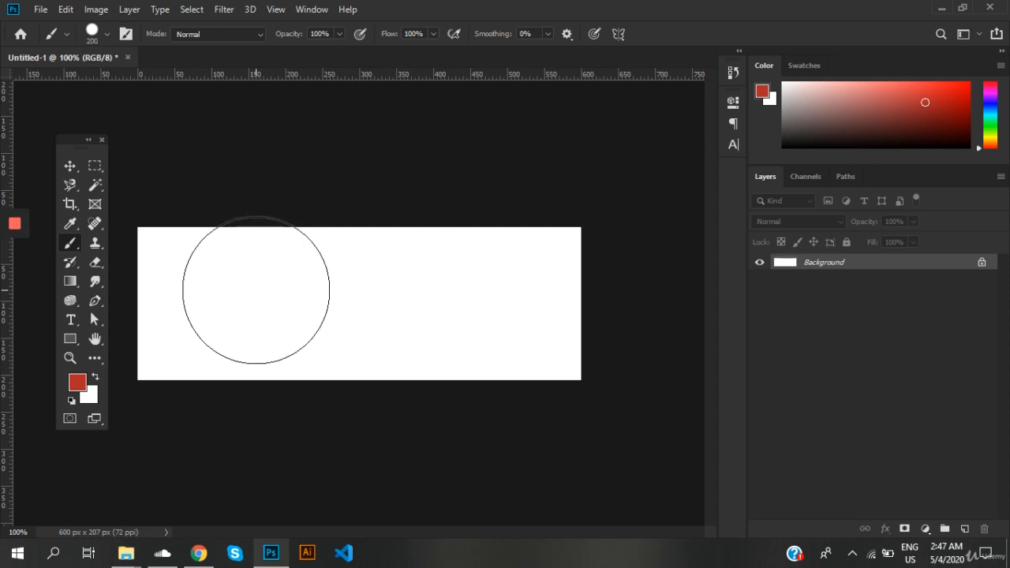
Reduce the brush tip size in increments down to 70 px
key(bracketleft)
key(bracketleft)
key(bracketleft)
key(bracketleft)
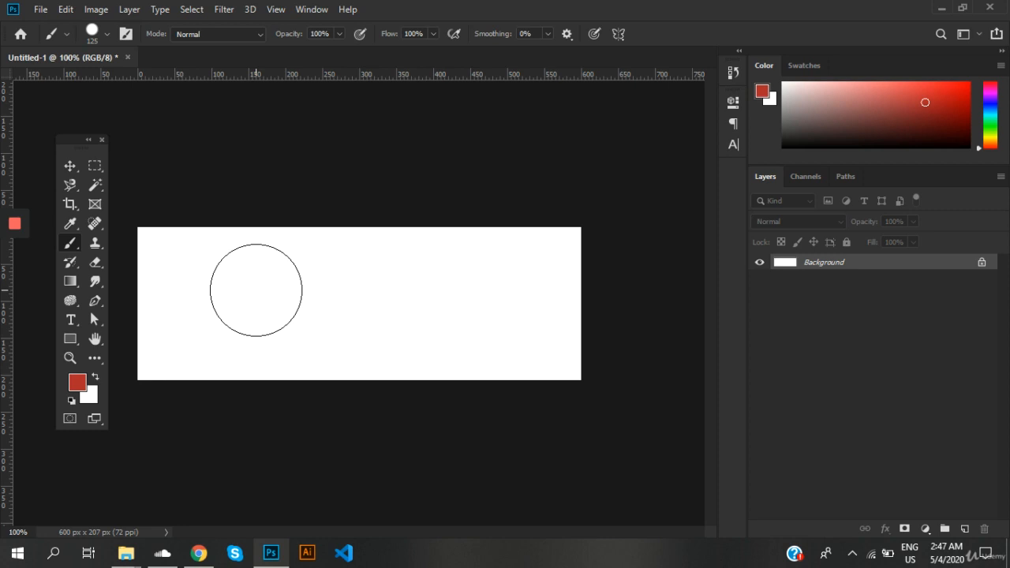
key(bracketleft)
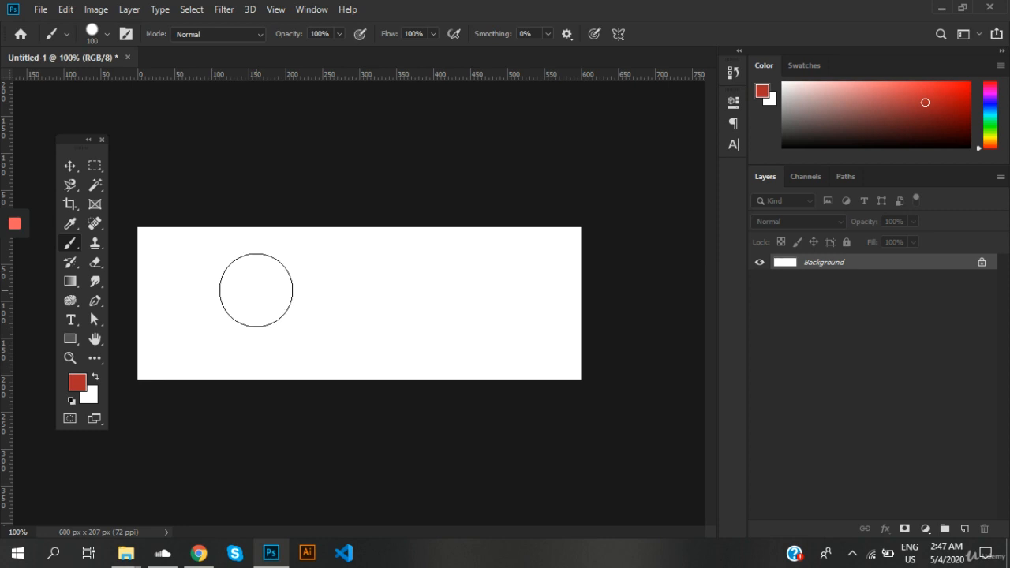
key(bracketleft)
key(bracketleft)
key(bracketleft)
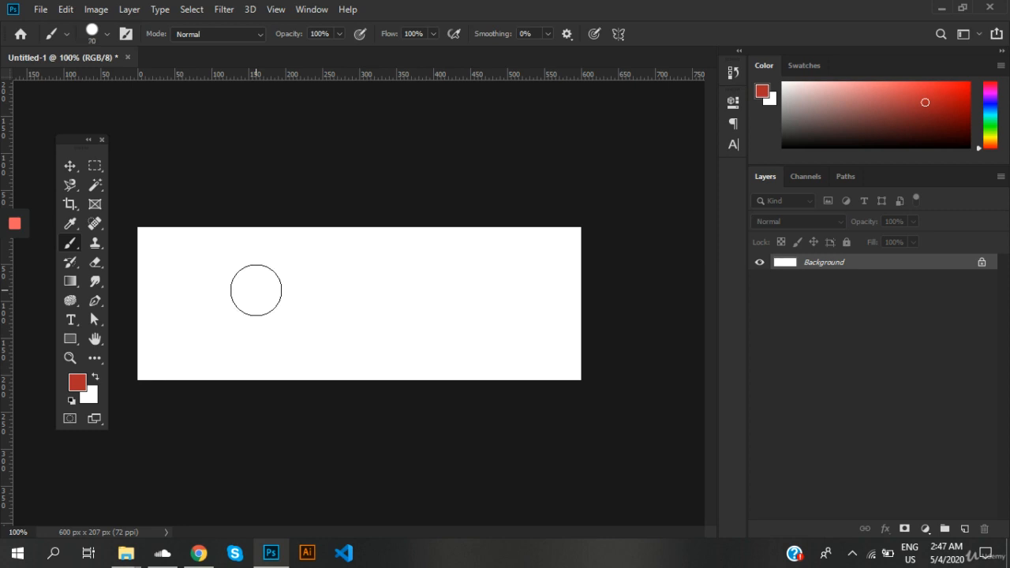
Vary the brush size up to 100 px and back, ending at 70 px
key(bracketright)
key(bracketright)
key(bracketright)
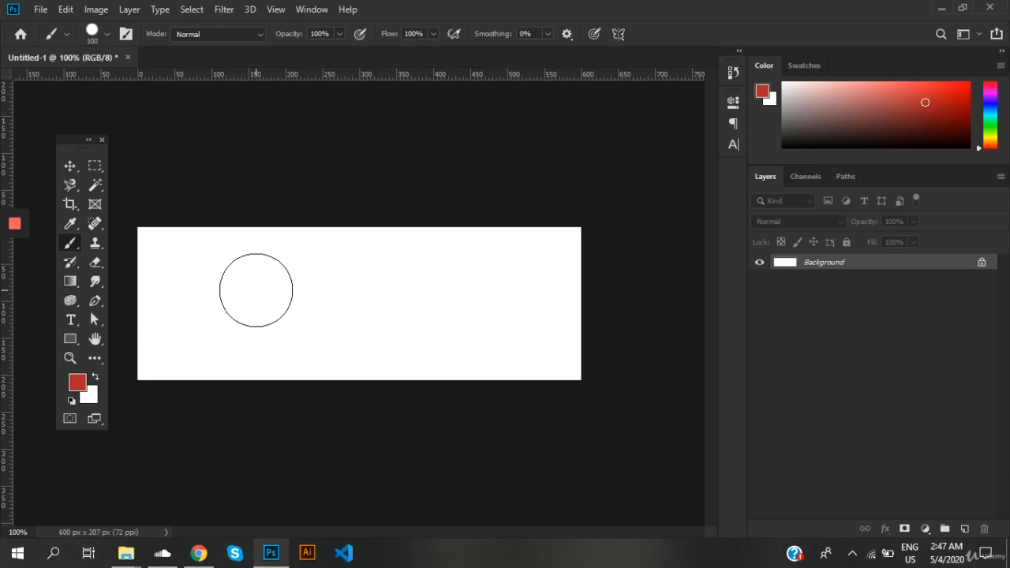
key(bracketleft)
key(bracketleft)
key(bracketleft)
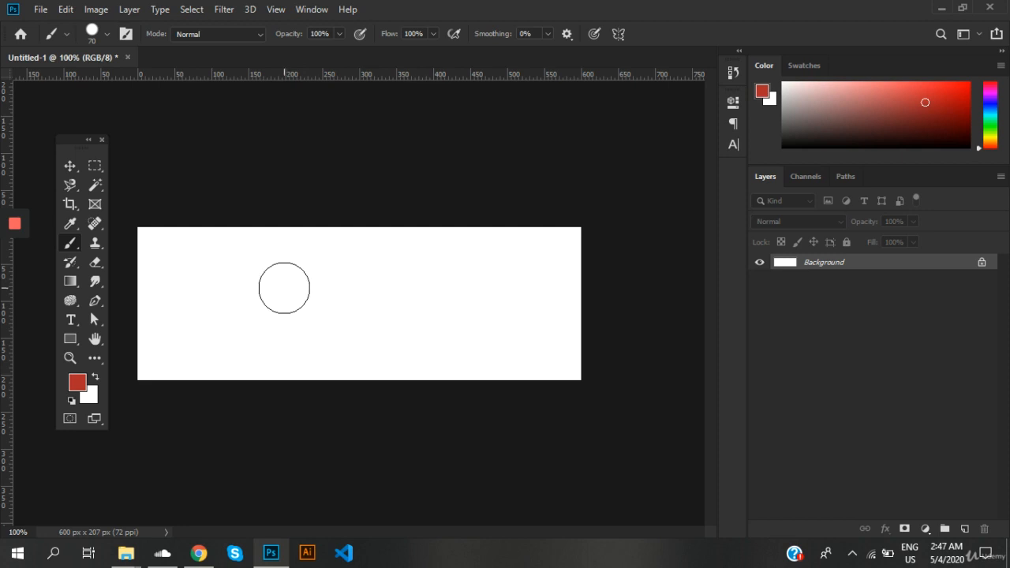
key(bracketleft)
key(bracketleft)
key(bracketright)
key(bracketright)
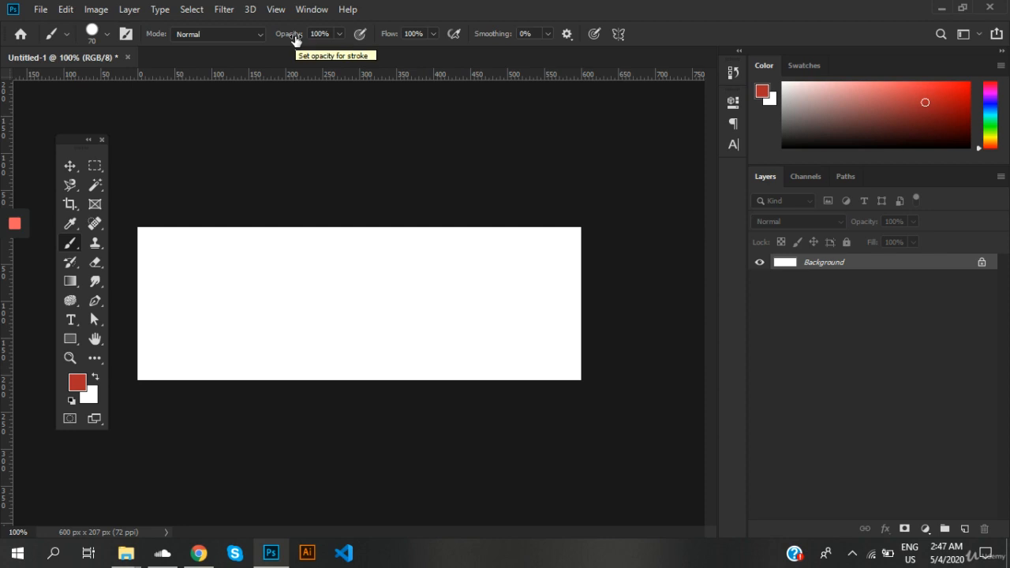
Lower the brush opacity to 19% and paint one stroke across the upper part of the canvas
drag(296, 37, 288, 38)
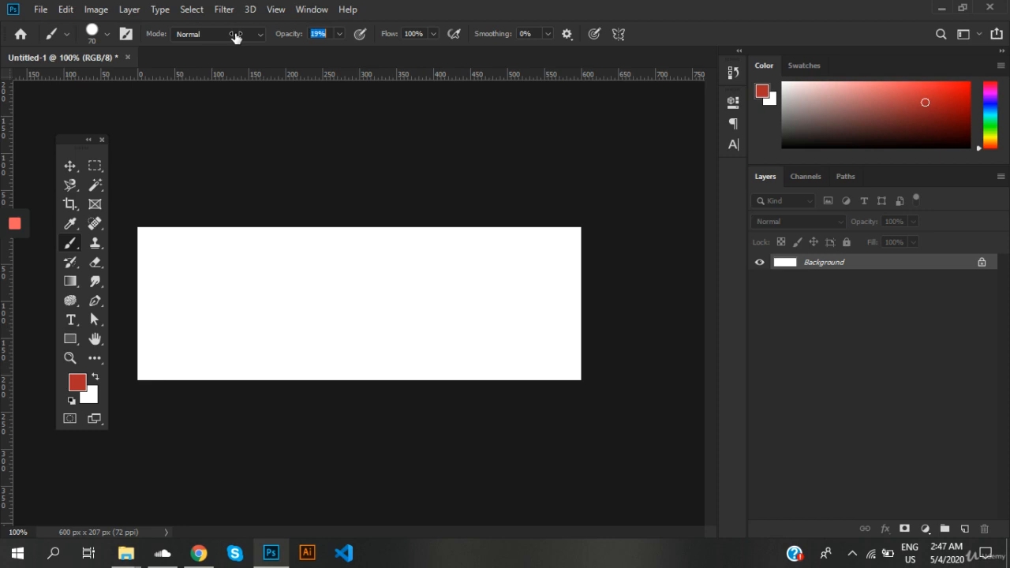
mouse_move(164, 256)
mouse_down()
mouse_move(525, 273)
mouse_move(926, 362)
mouse_up()
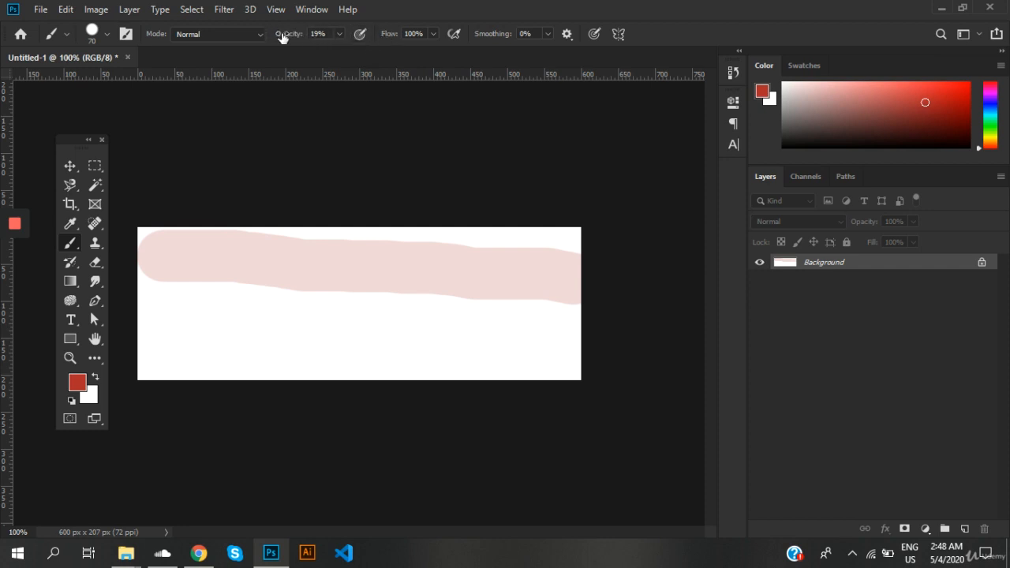
With opacity at 100%, paint overlapping strokes along the canvas's lower half at 24% flow and dabs near its lower-right corner at 10% flow
drag(281, 36, 341, 36)
drag(167, 322, 420, 337)
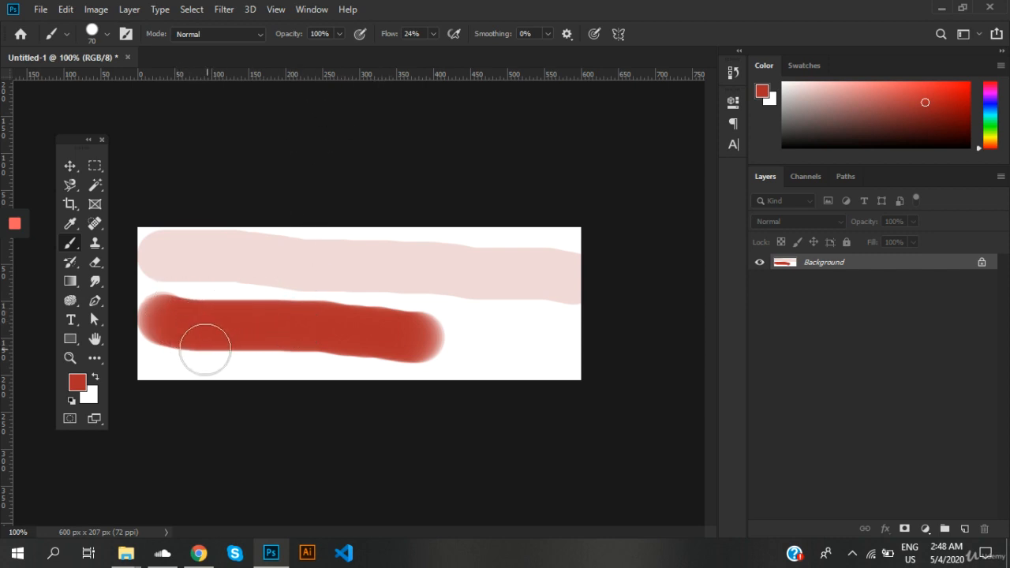
mouse_move(256, 327)
mouse_down()
mouse_move(331, 349)
mouse_move(405, 338)
mouse_move(313, 338)
mouse_move(421, 348)
mouse_move(480, 339)
mouse_up()
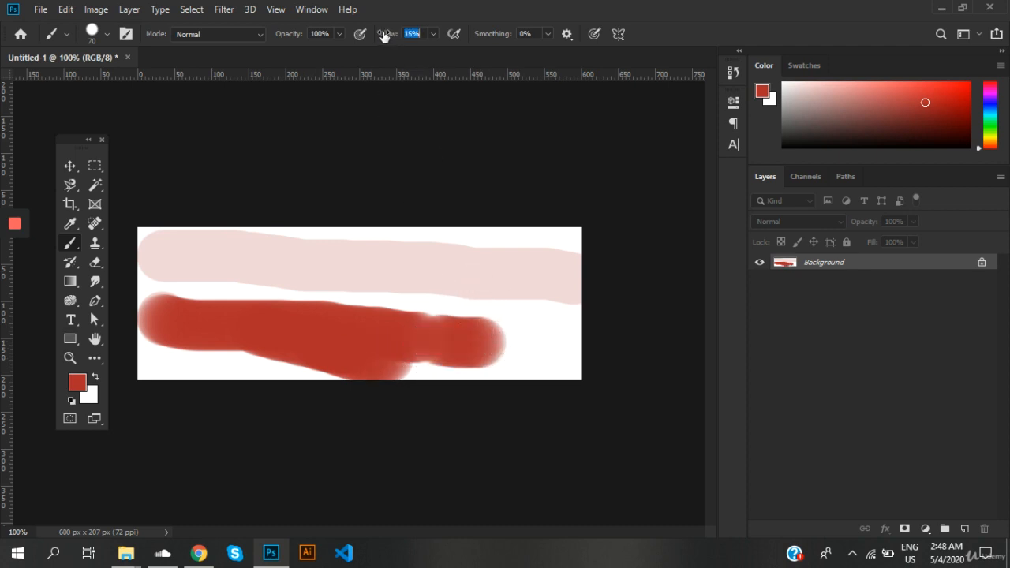
drag(509, 327, 589, 370)
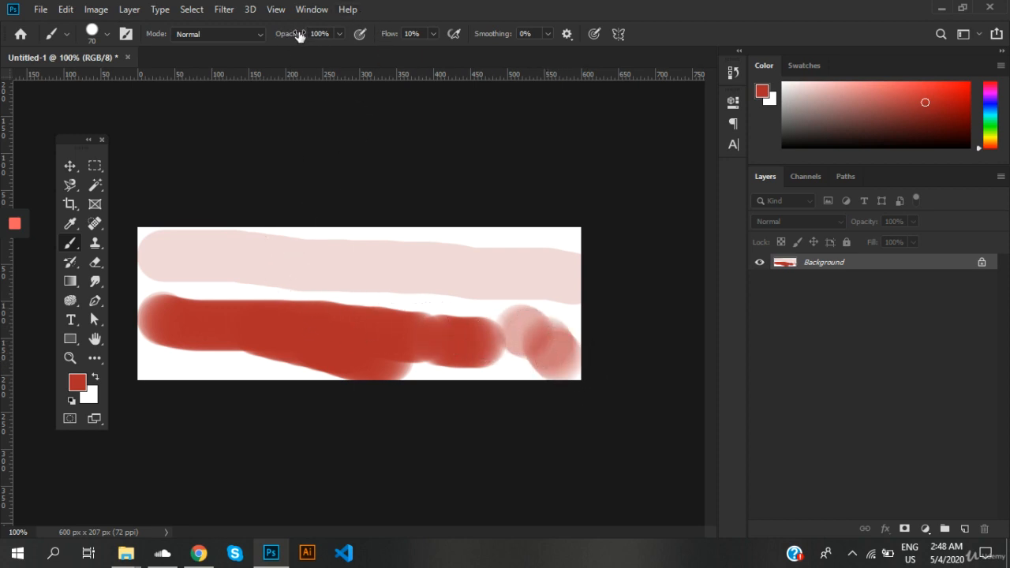
Paint strokes over the canvas's upper-right area at 54% opacity and 47% flow, and clear the canvas to white
drag(287, 37, 274, 37)
text(47)
drag(354, 266, 459, 277)
click(516, 264)
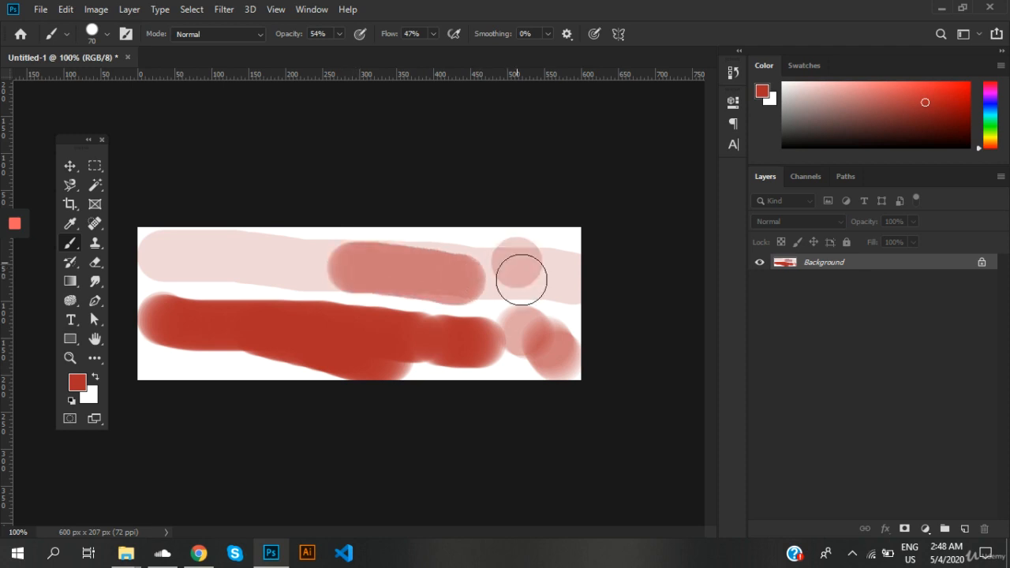
mouse_move(520, 279)
mouse_down()
mouse_move(563, 352)
mouse_move(562, 383)
mouse_move(551, 319)
mouse_up()
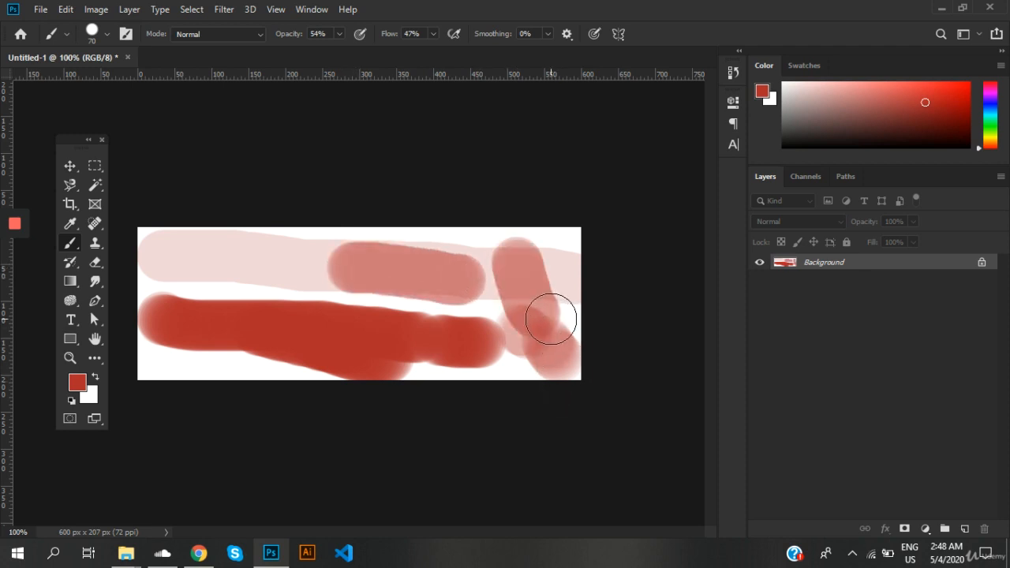
key(ctrl+BackSpace)
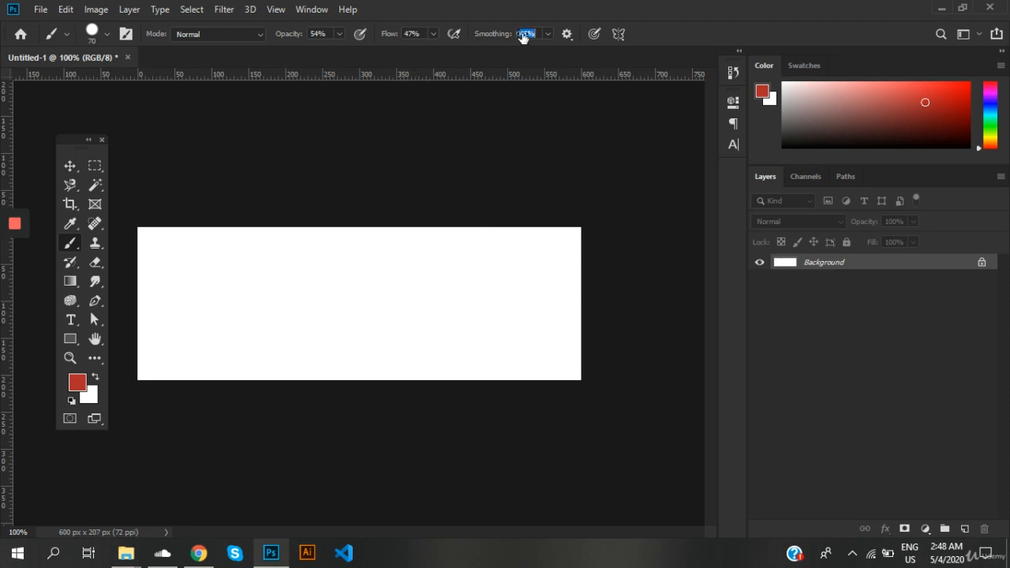
Set smoothing to 83%, flow to 100% and opacity to 98%, and paint a long and a short stroke across the canvas
drag(544, 34, 546, 34)
drag(387, 37, 493, 37)
drag(294, 38, 489, 45)
mouse_move(188, 298)
mouse_down()
mouse_move(303, 298)
mouse_move(363, 278)
mouse_move(448, 297)
mouse_up()
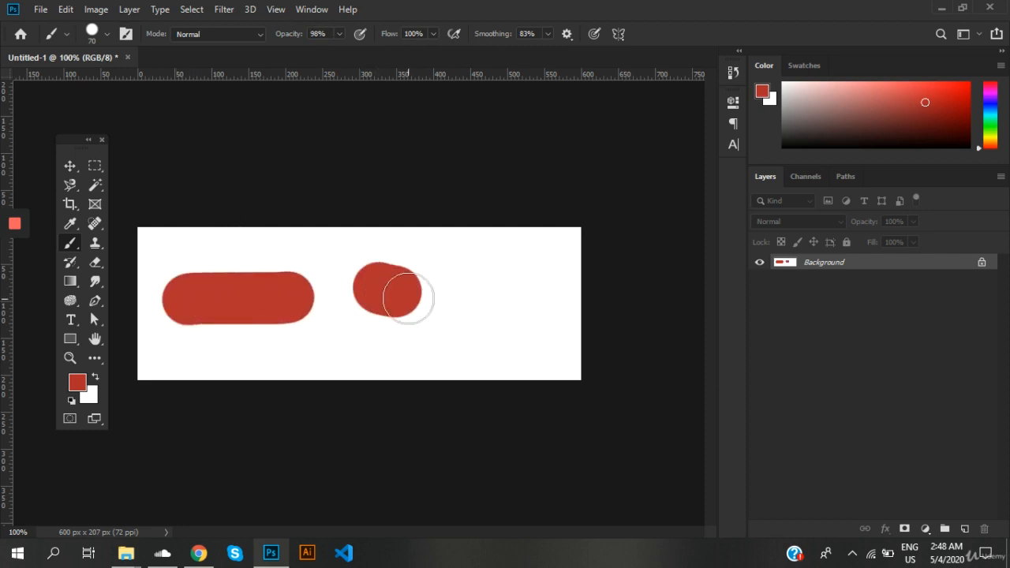
Set smoothing to 0% and the brush size to 15 px, and paint a thin downward stroke beside the short blob
scroll(411, 288, up, 10)
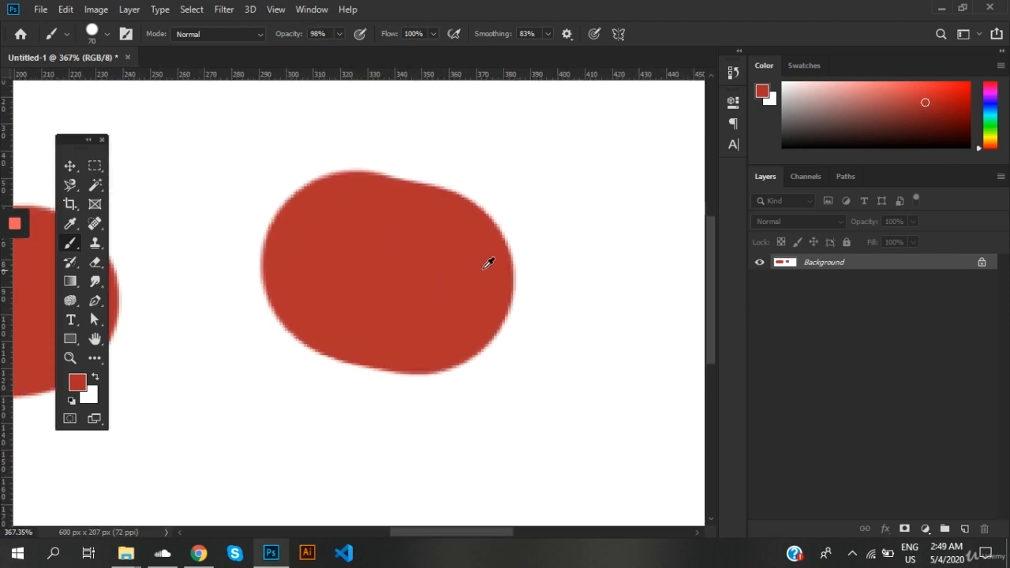
scroll(514, 261, up, 2)
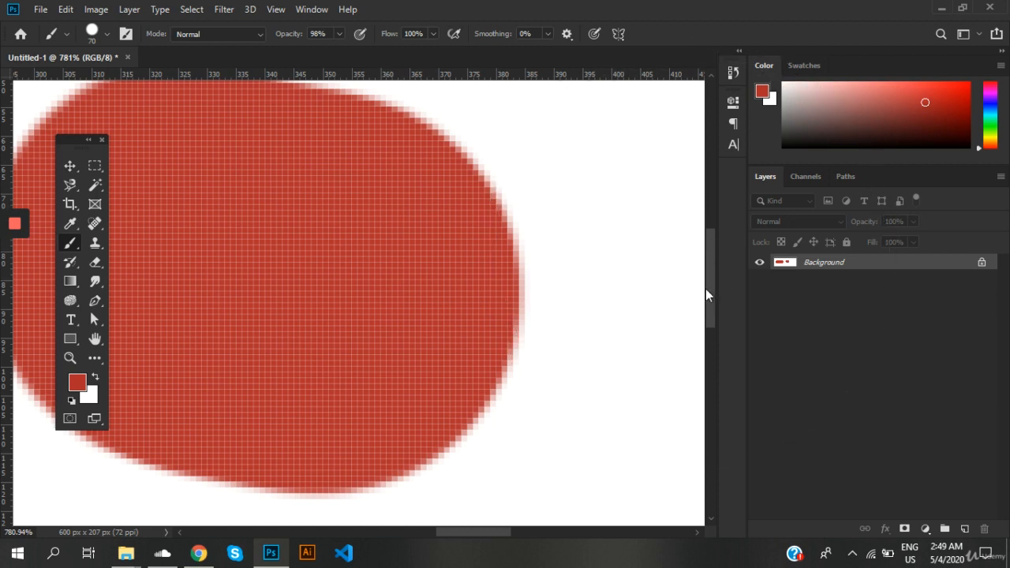
key(bracketleft)
key(bracketleft)
key(bracketleft)
key(bracketleft)
key(bracketleft)
key(bracketleft)
click(606, 200)
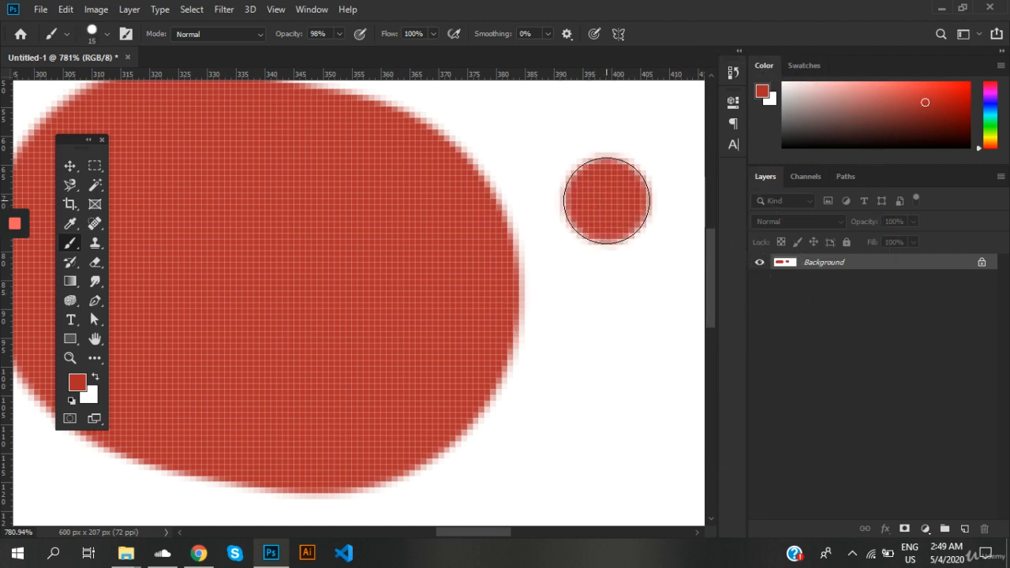
mouse_move(606, 201)
mouse_down()
mouse_move(658, 379)
mouse_move(672, 505)
mouse_up()
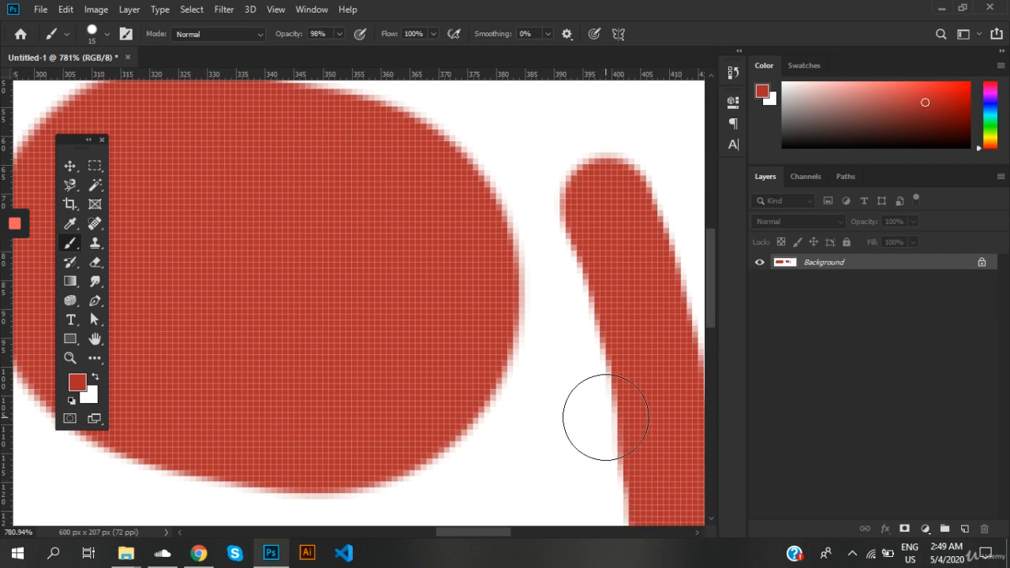
Dock the floating toolbox at the side of the workspace so it no longer covers the canvas
scroll(611, 408, up, 5)
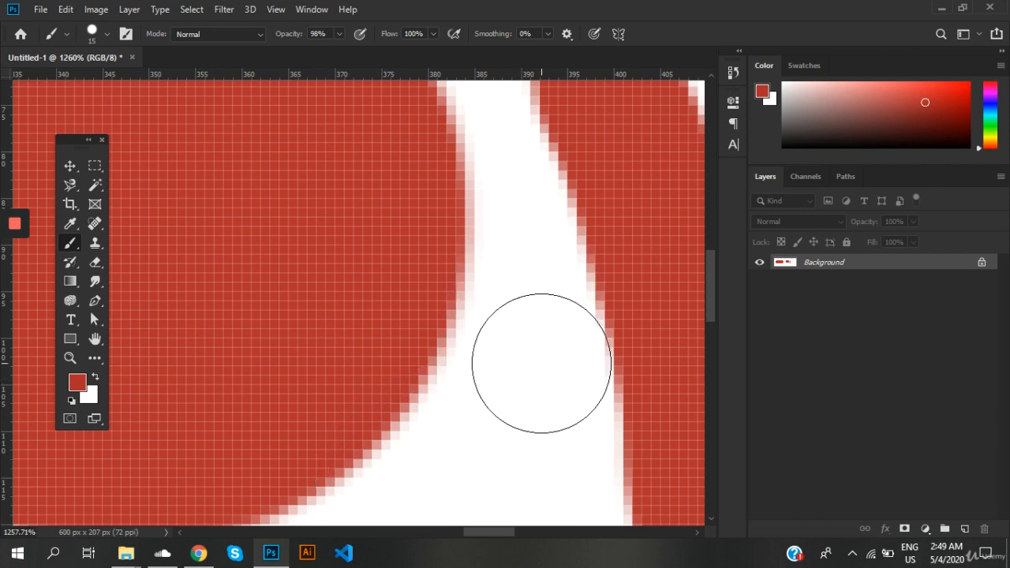
scroll(547, 383, down, 2)
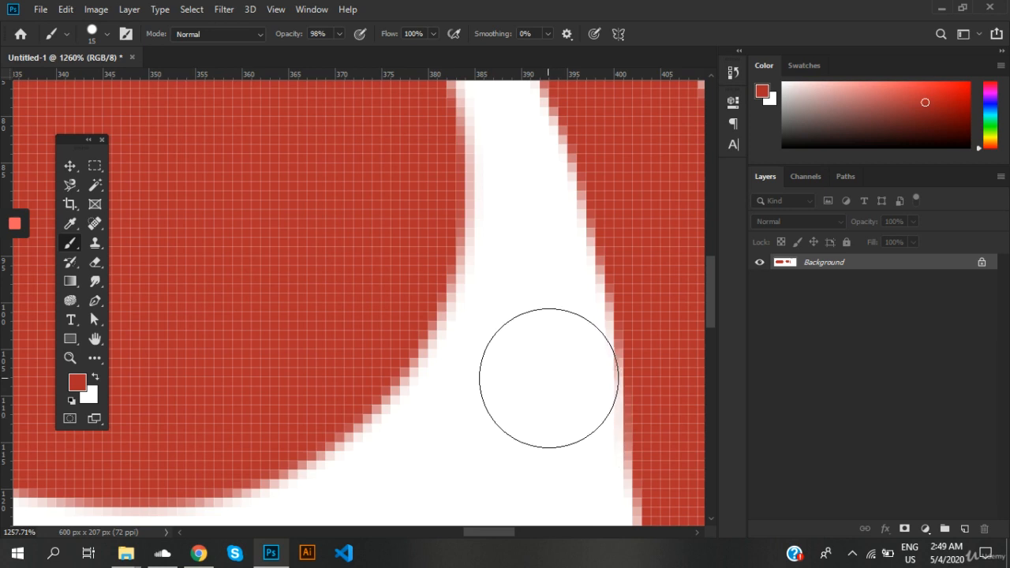
scroll(552, 367, down, 5)
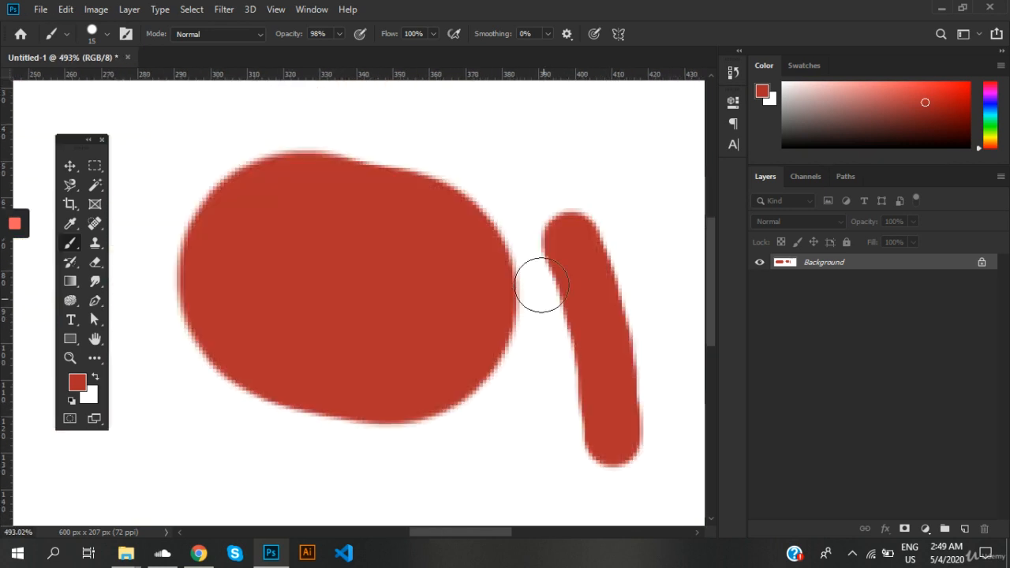
click(491, 34)
scroll(502, 189, down, 8)
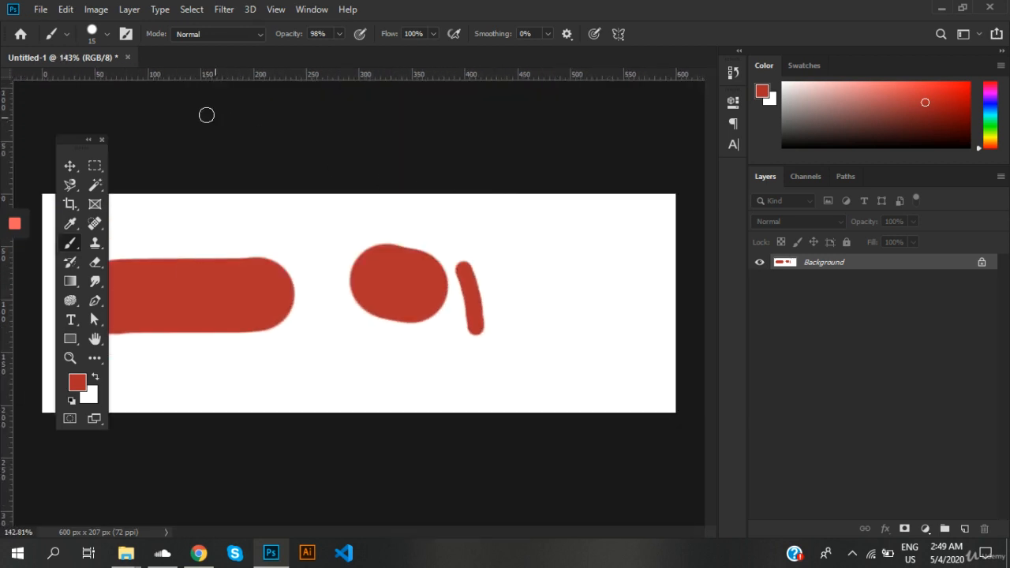
drag(80, 150, 4, 93)
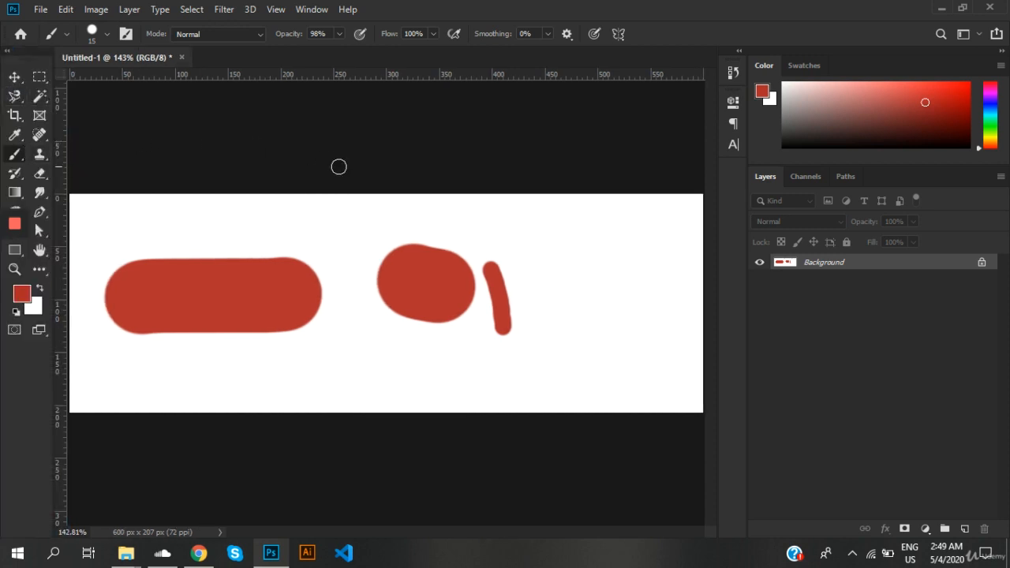